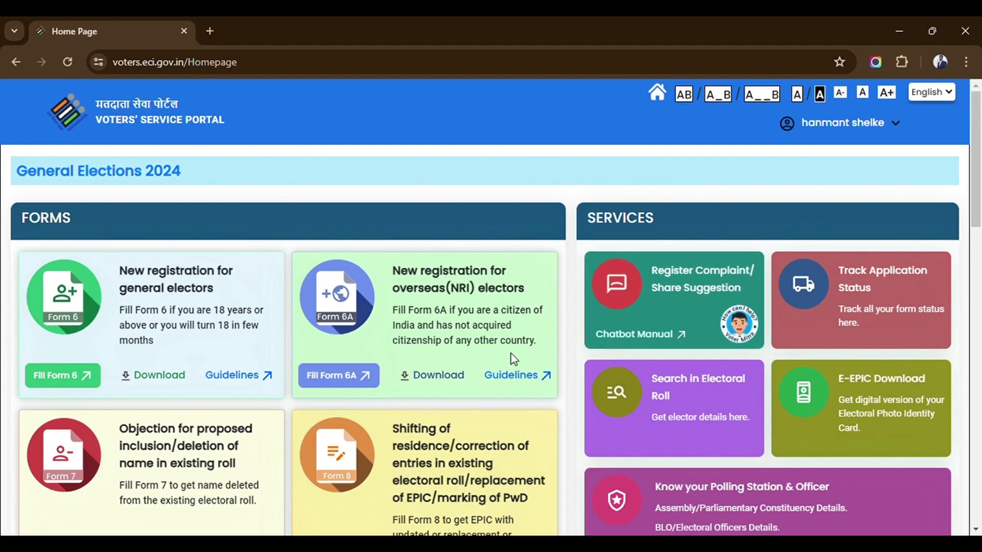
scroll(511, 358, down, 2)
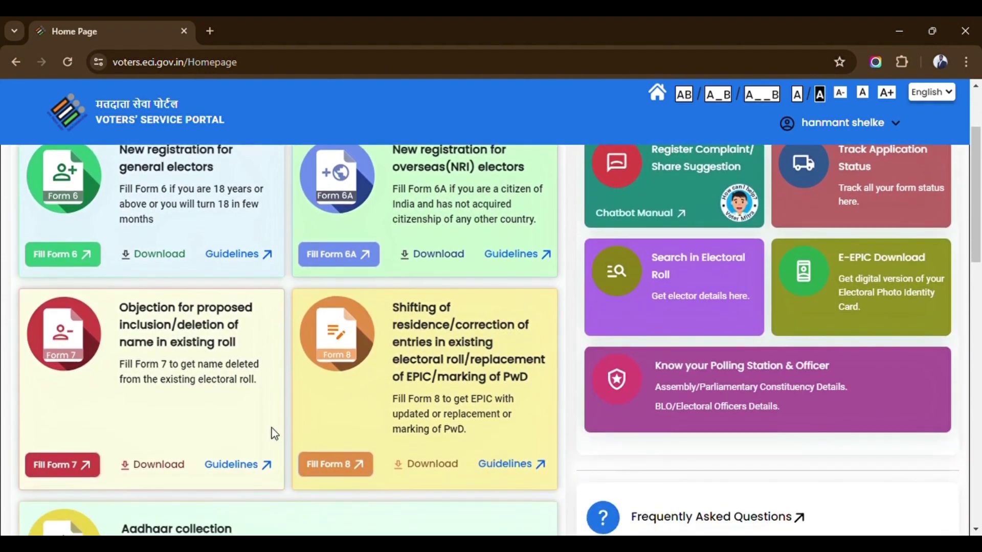
scroll(274, 432, down, 1)
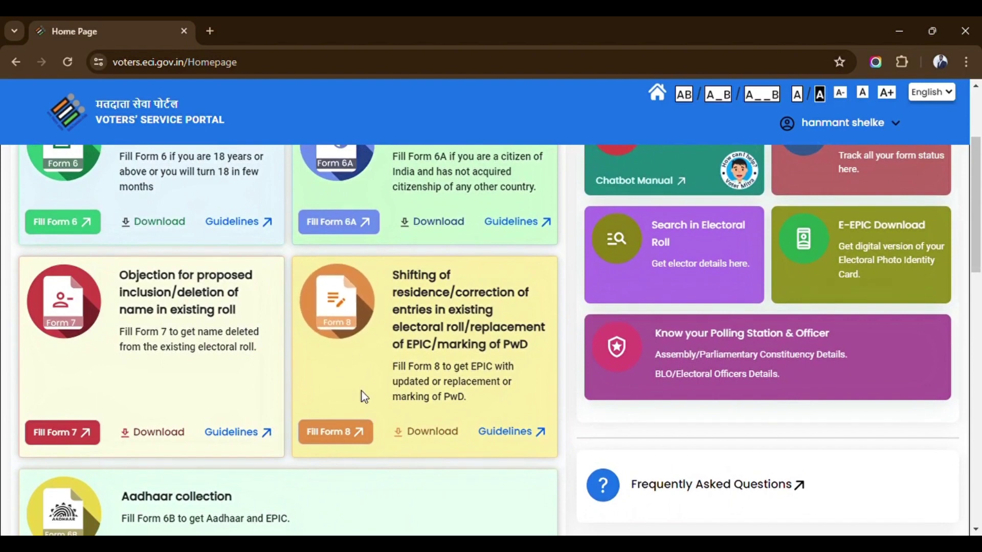
scroll(369, 370, down, 1)
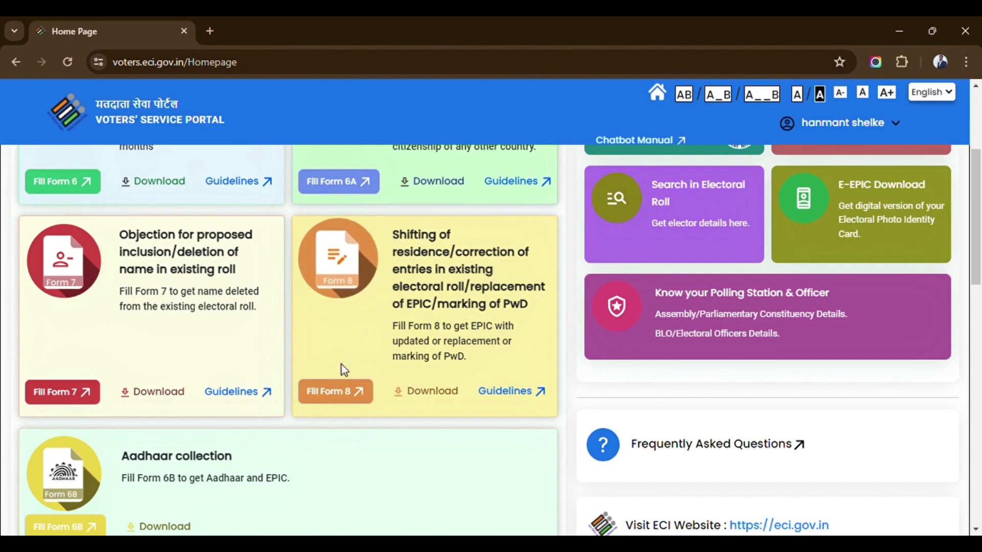
- Start Form 8 for yourself and look up your electoral roll record by EPIC number
click(344, 402)
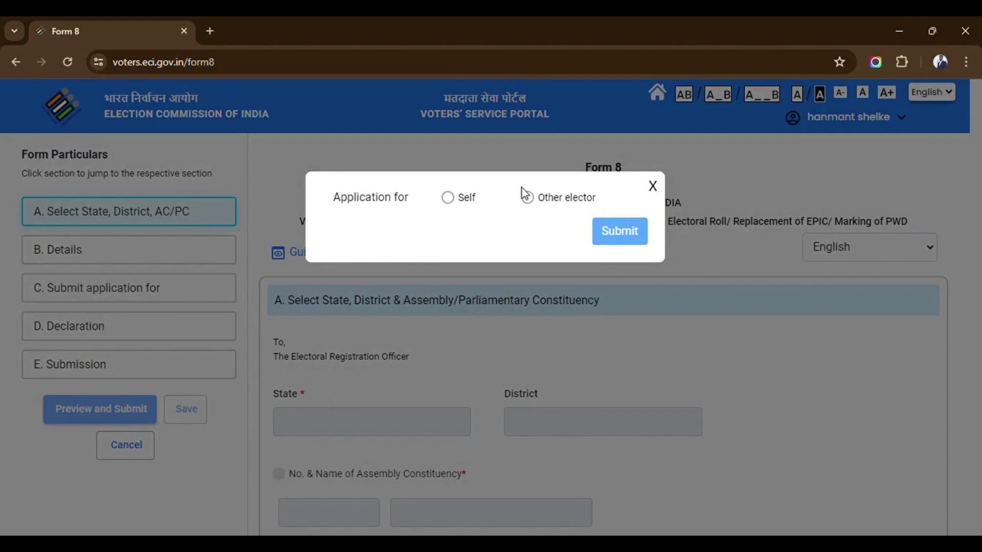
click(528, 203)
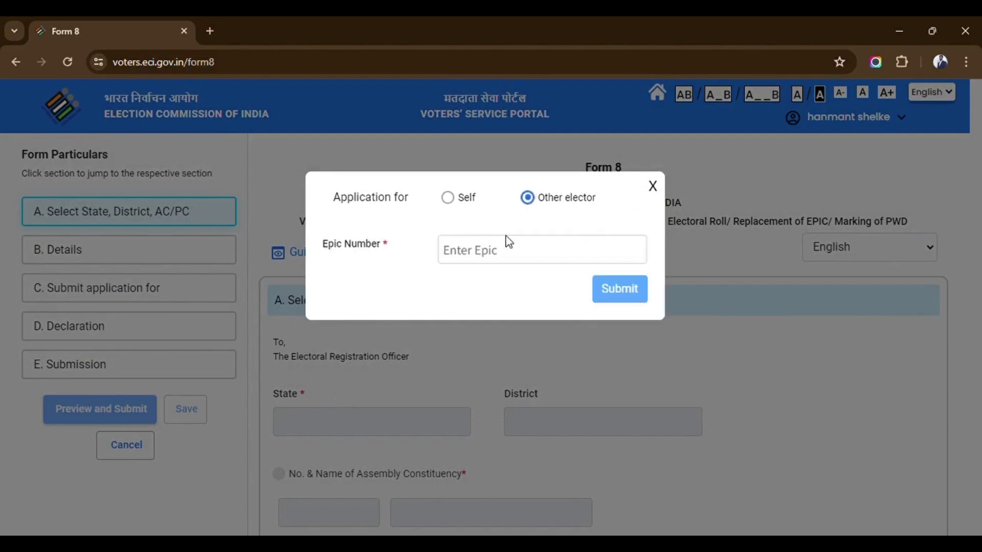
click(479, 259)
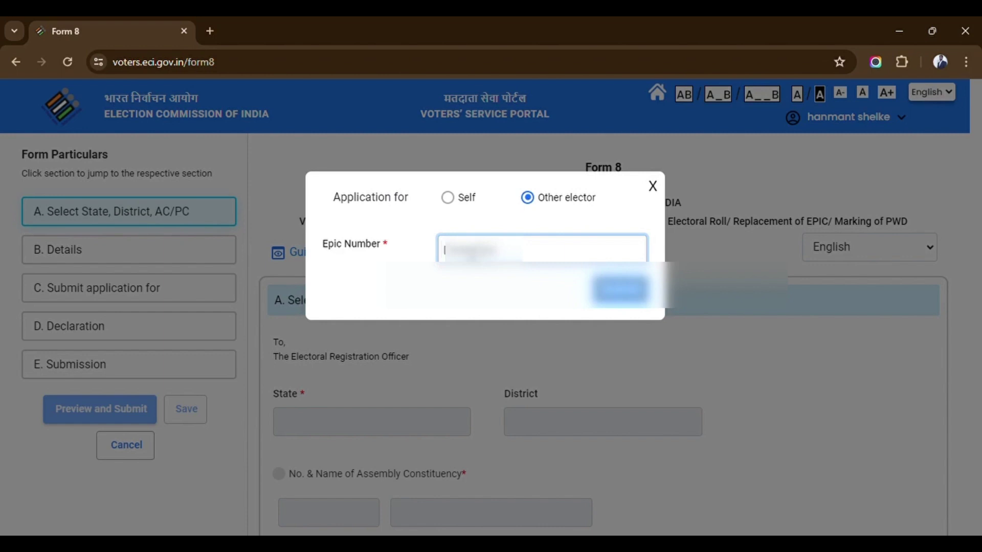
click(447, 197)
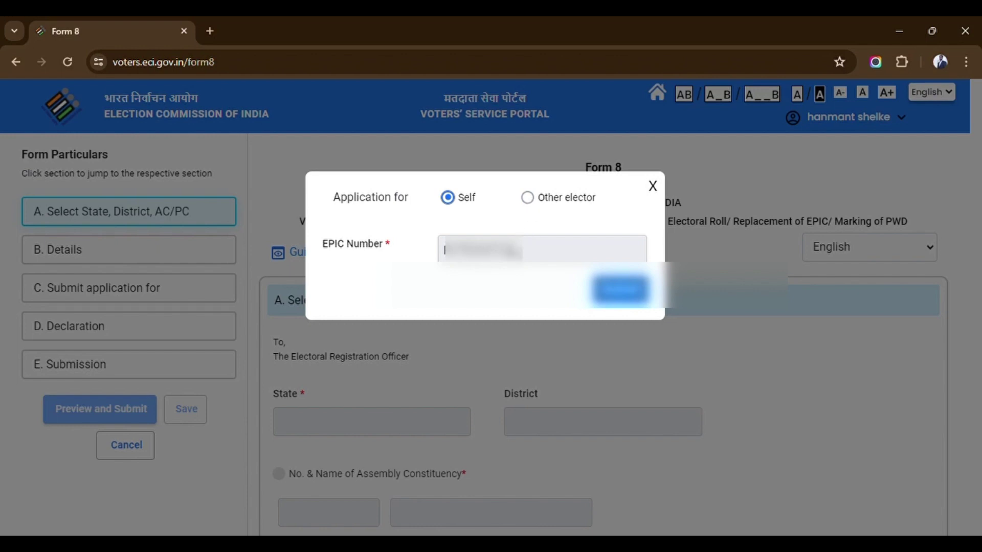
click(621, 289)
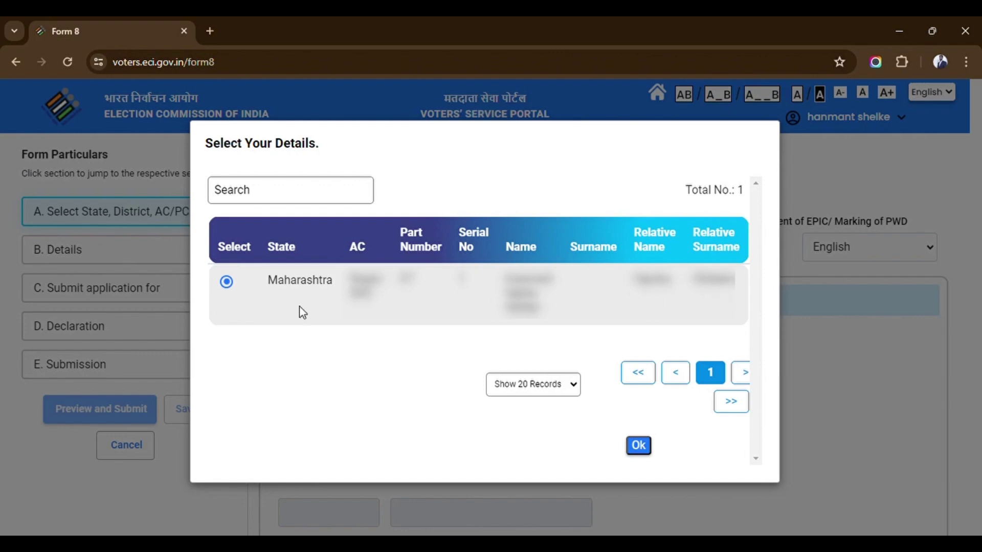
- Confirm the found Maharashtra record and choose Correction of Entries in Existing Electoral Roll
click(639, 445)
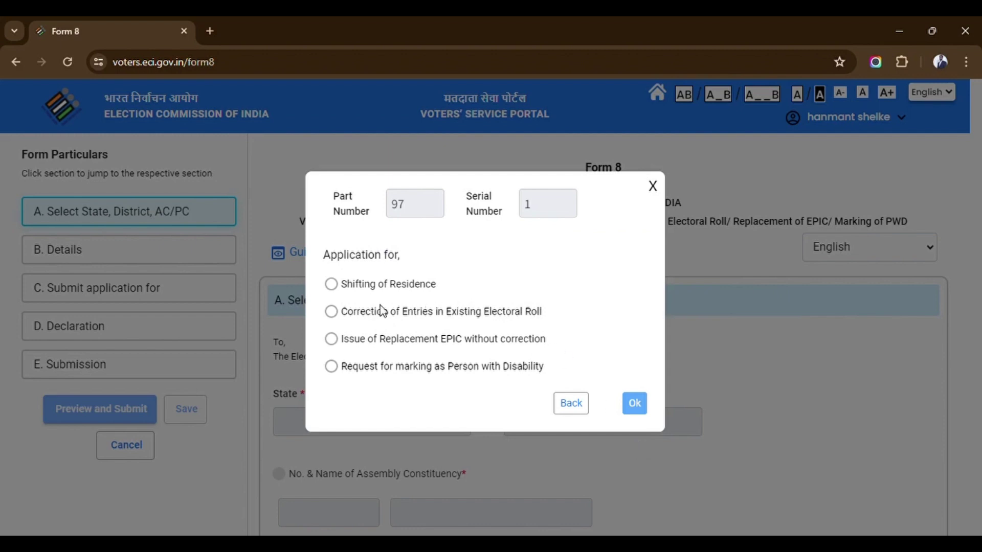
click(332, 313)
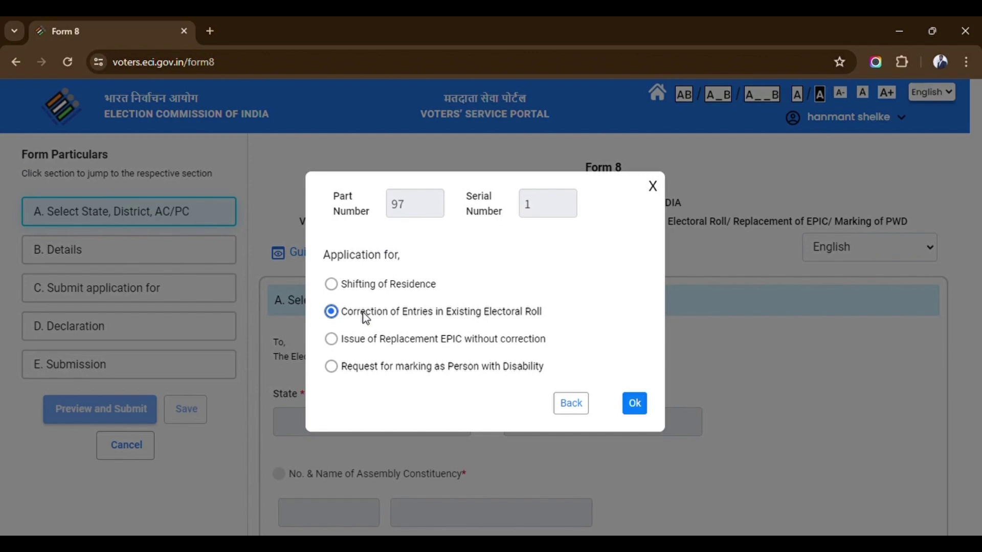
click(636, 404)
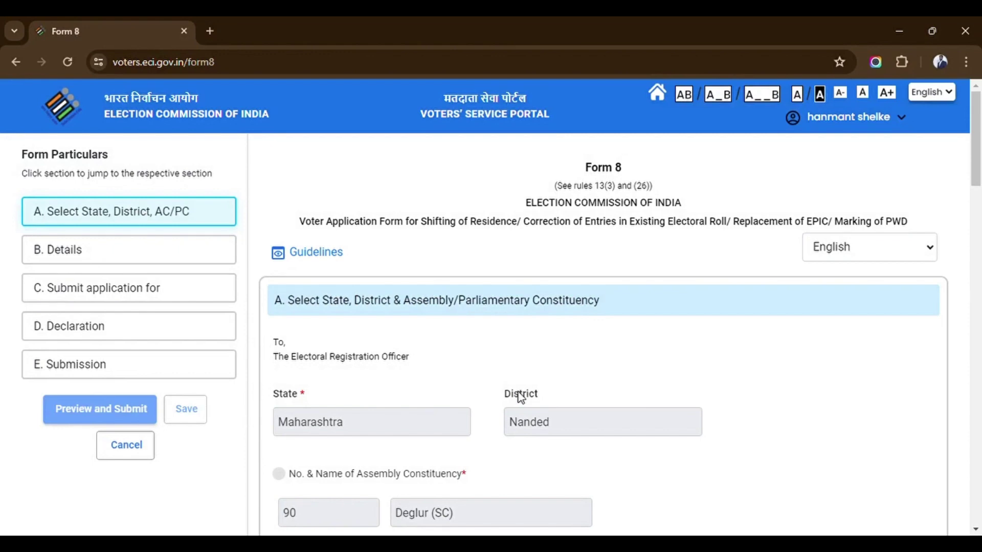
- Finish section A and enter your own mobile number (Self) in the Details section
scroll(496, 426, down, 5)
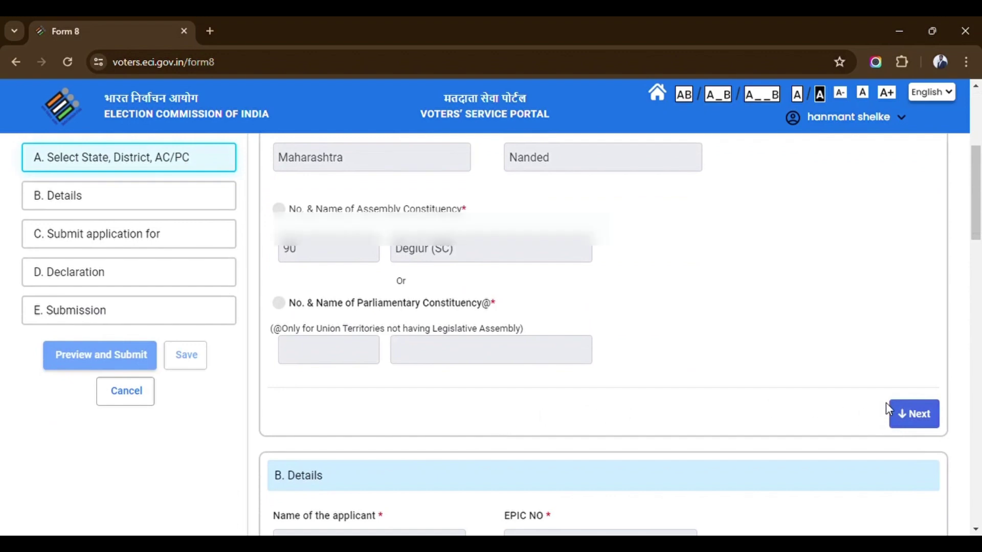
click(914, 414)
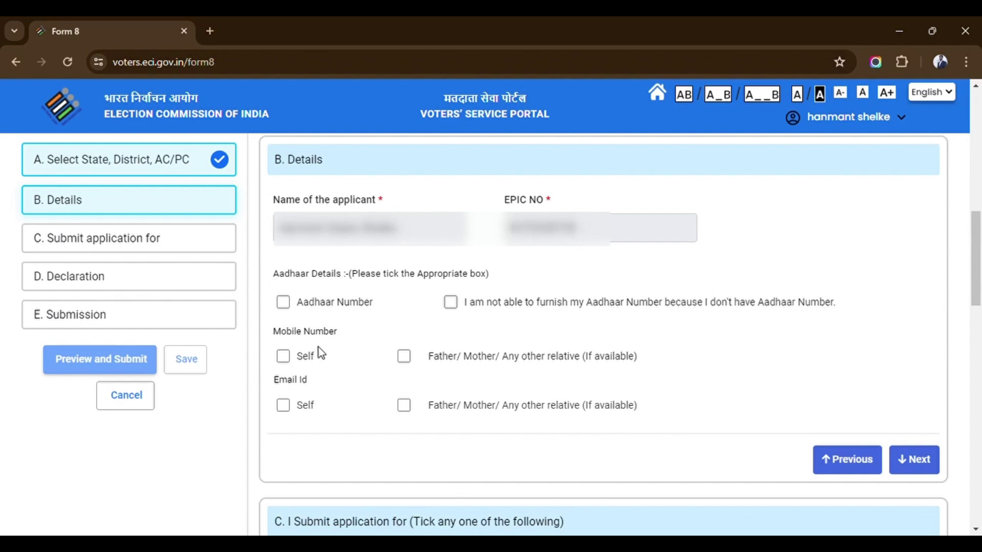
click(284, 357)
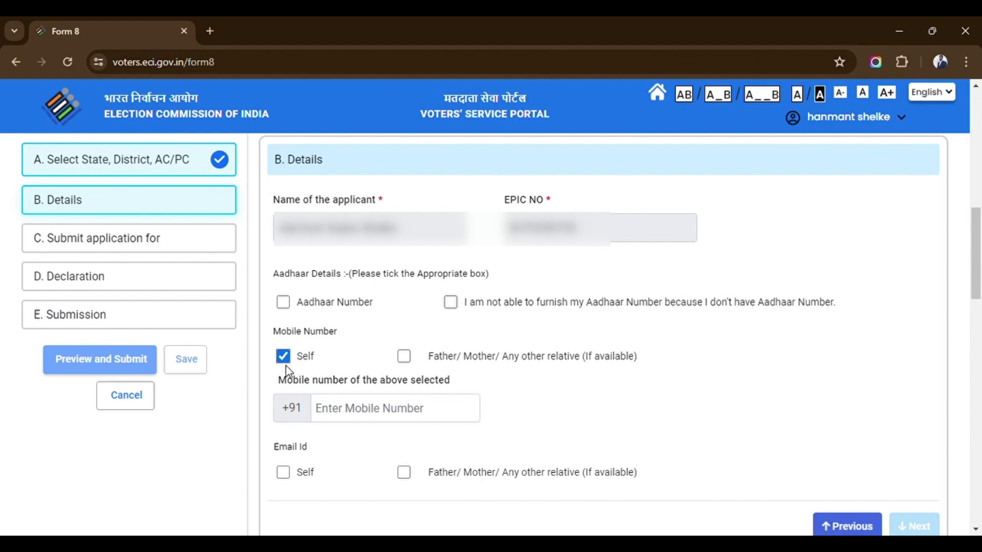
click(353, 416)
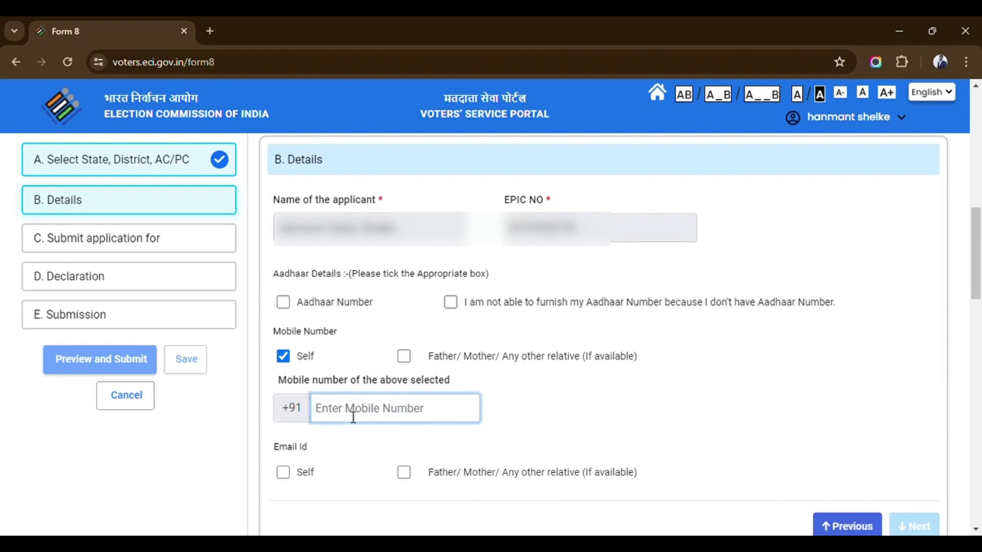
text(7000000000)
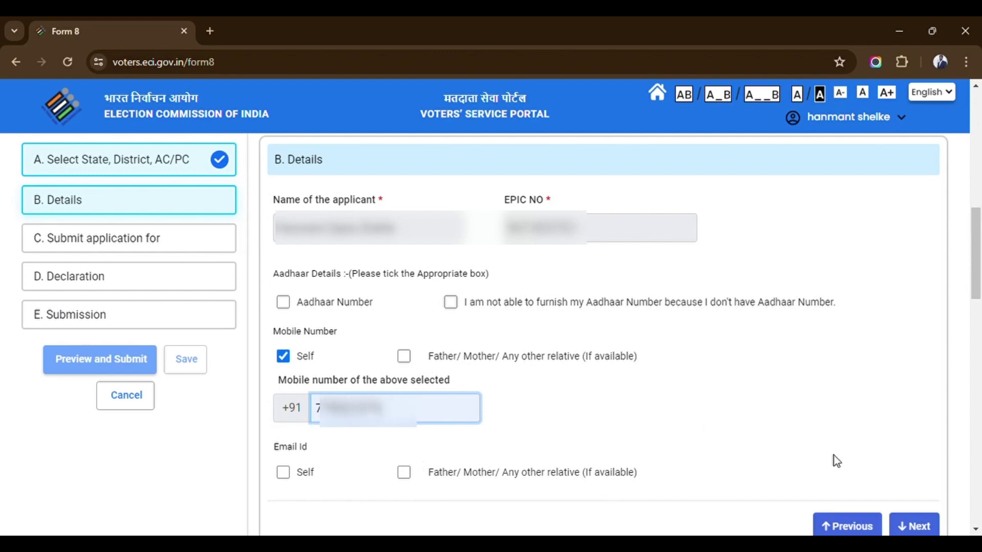
click(755, 455)
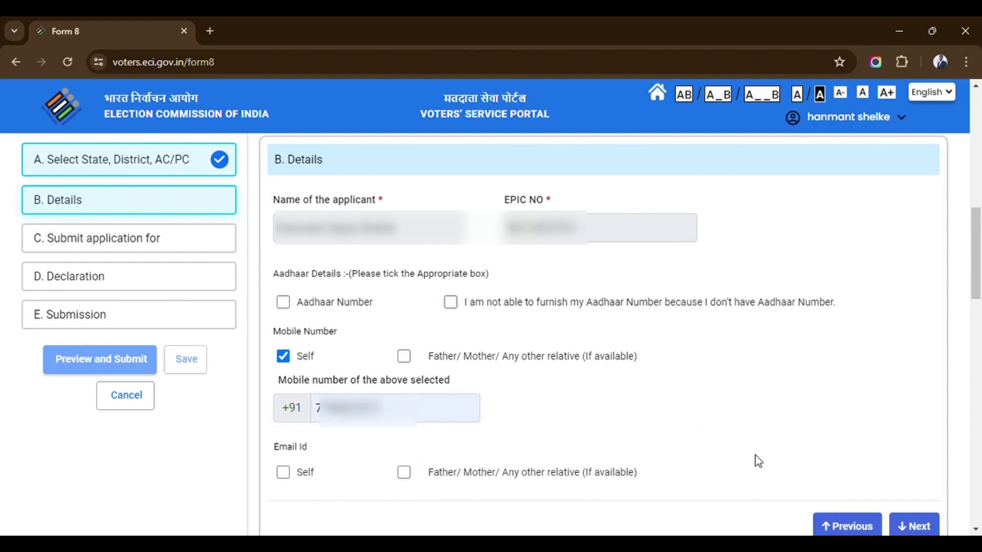
click(915, 528)
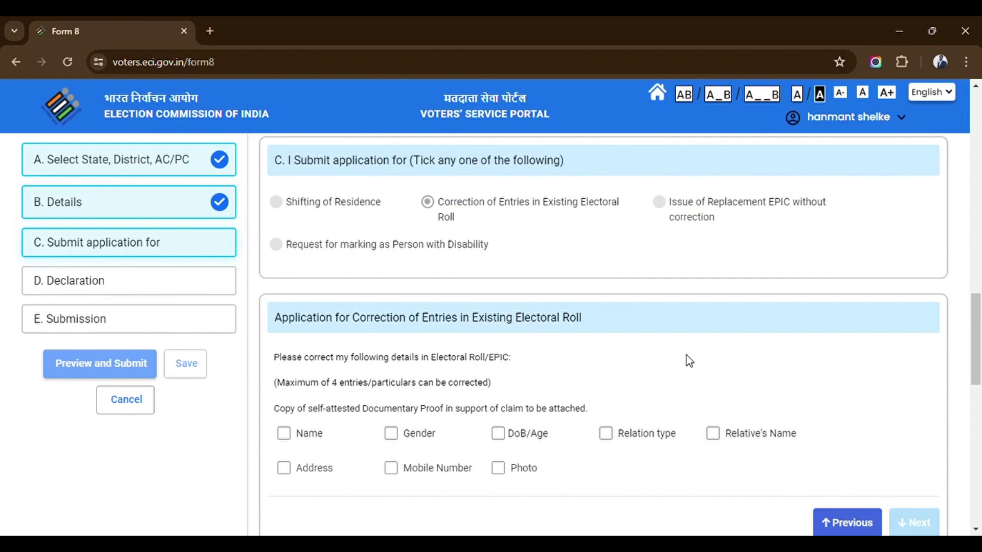
- Mark Mobile Number for correction and enter the new mobile number so it validates
scroll(605, 394, down, 2)
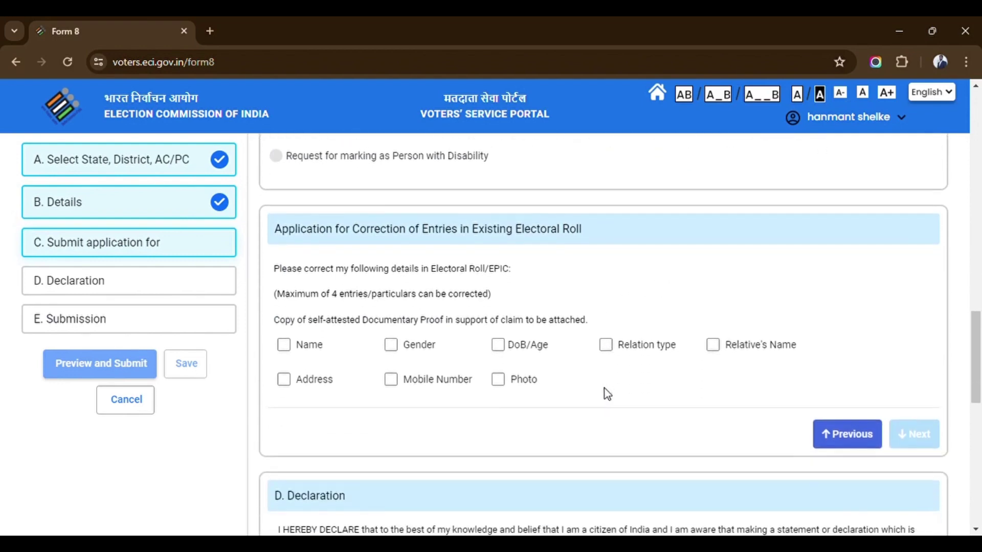
scroll(396, 276, down, 1)
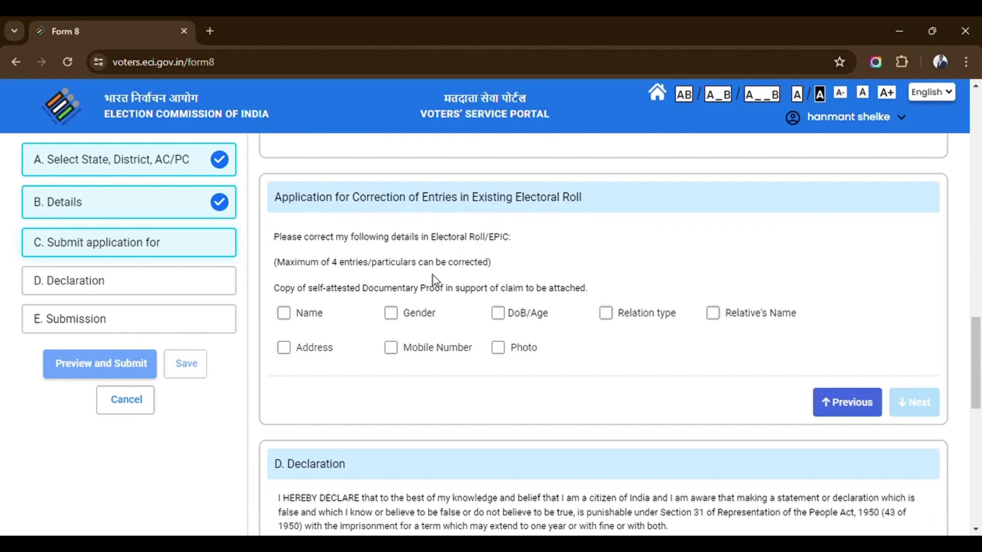
click(390, 348)
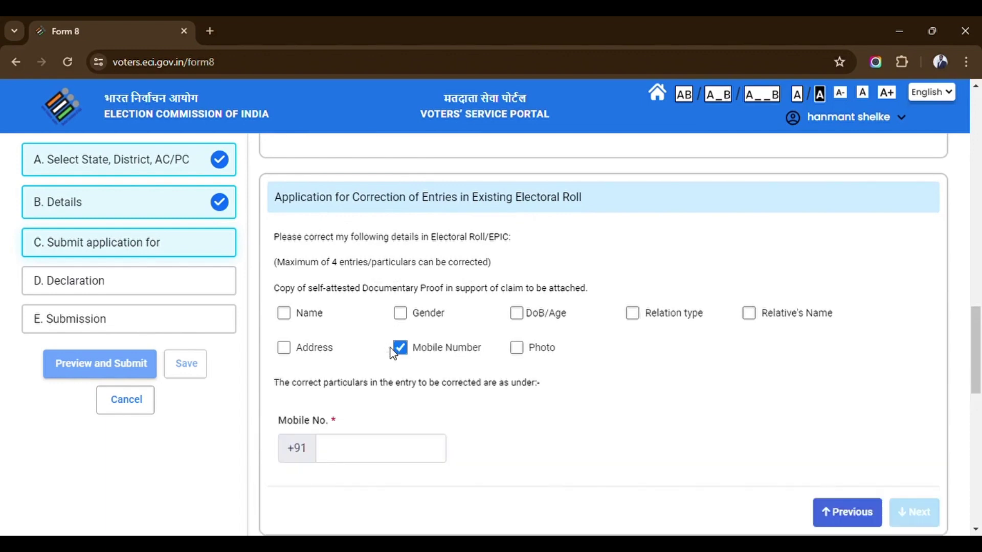
scroll(391, 351, down, 2)
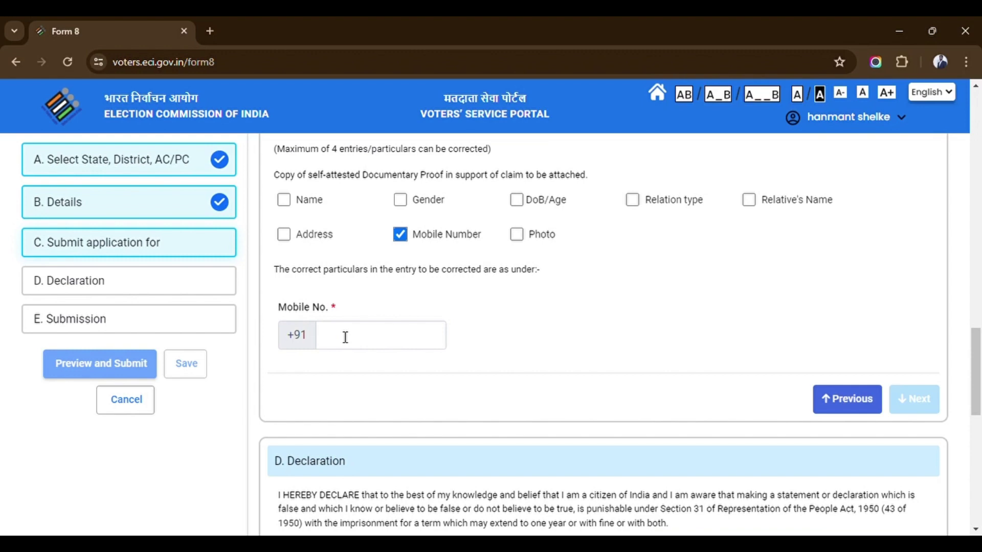
click(345, 337)
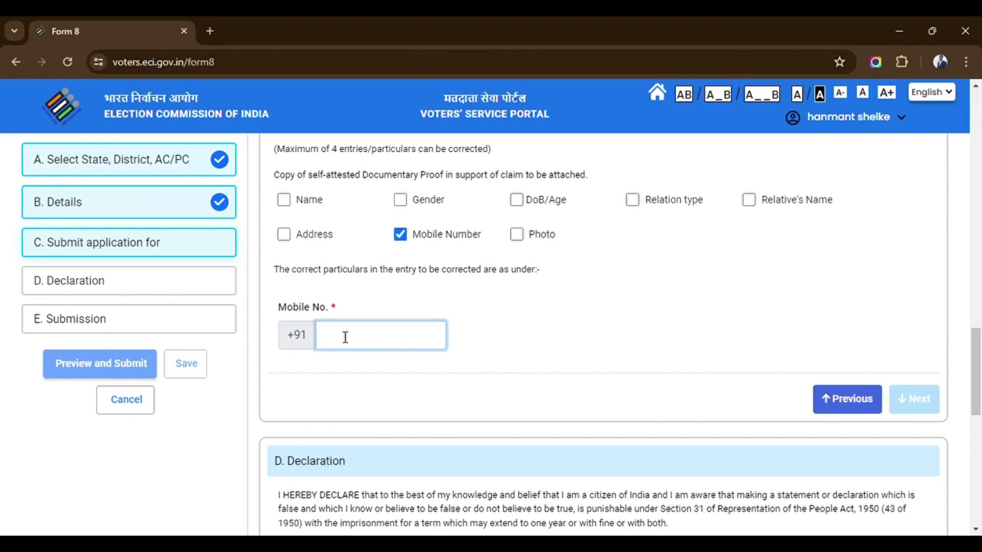
text(73)
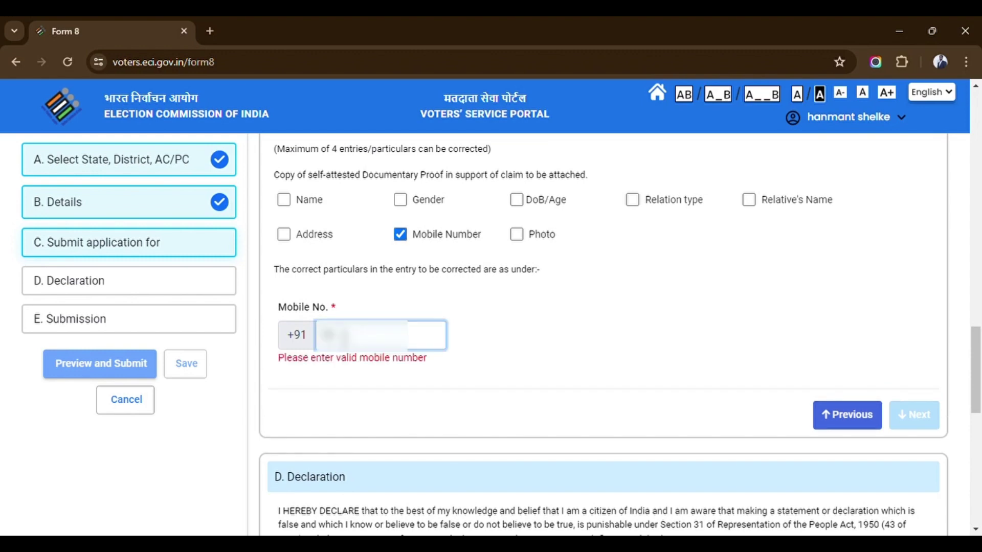
text(8456)
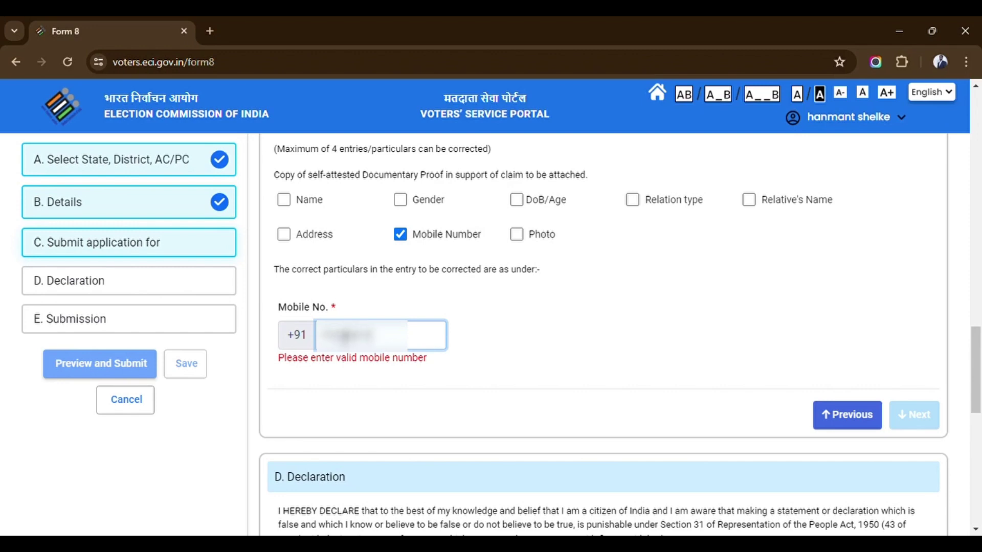
text(0)
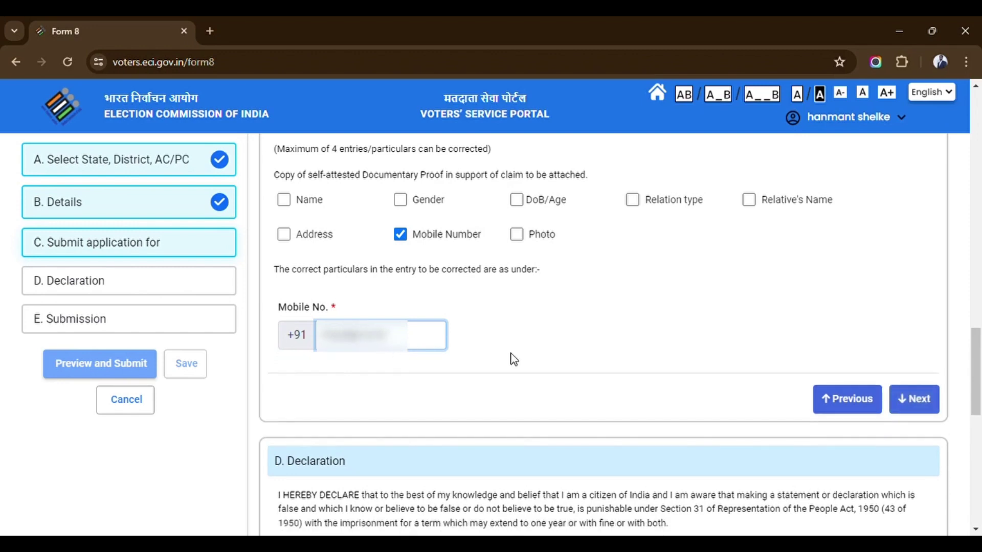
click(511, 358)
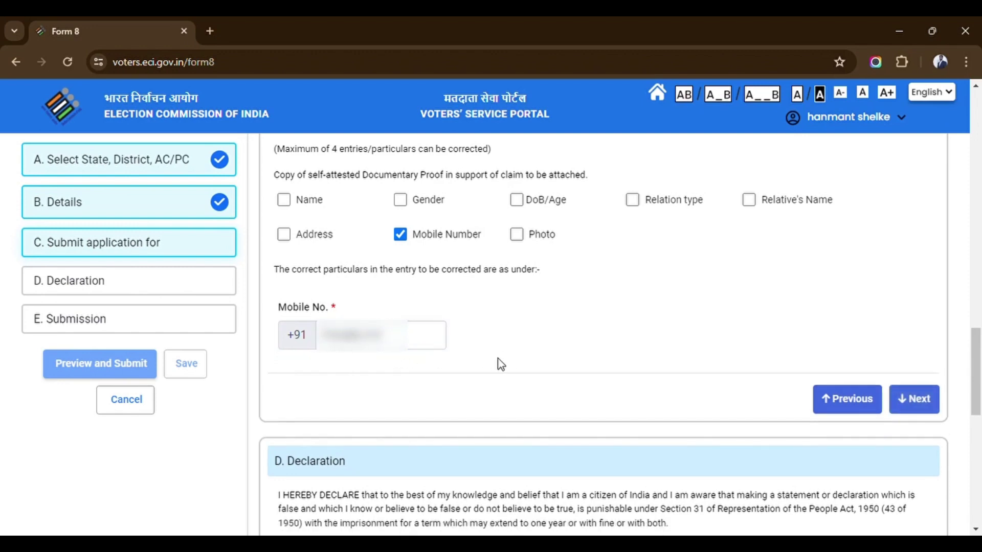
- Enter 'Pune' as the declaration place and continue to the submission section
click(919, 399)
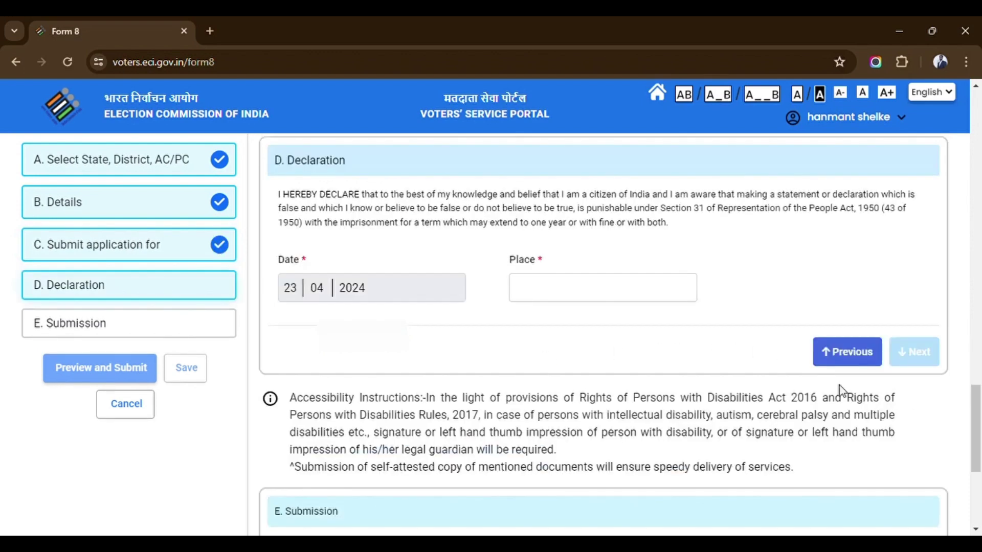
click(552, 290)
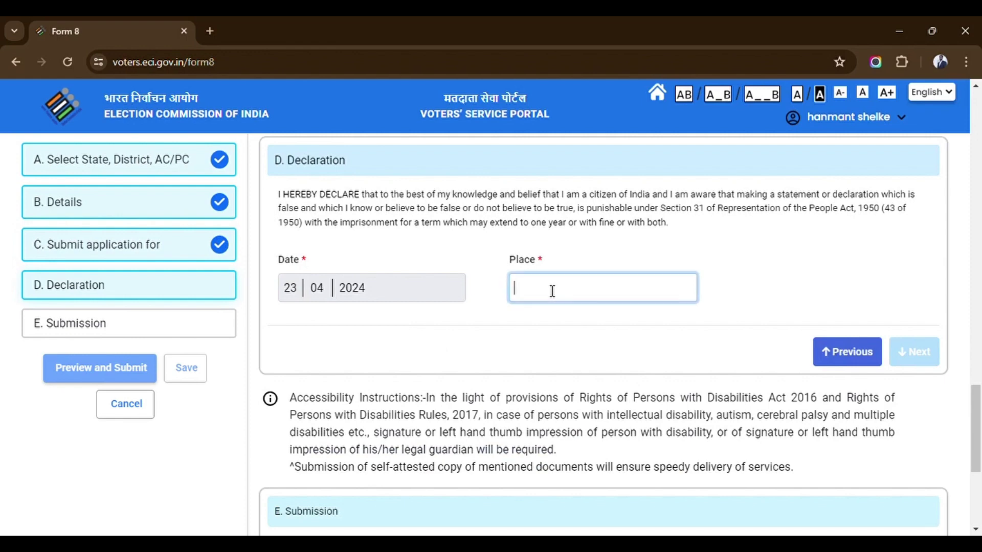
text(Pune)
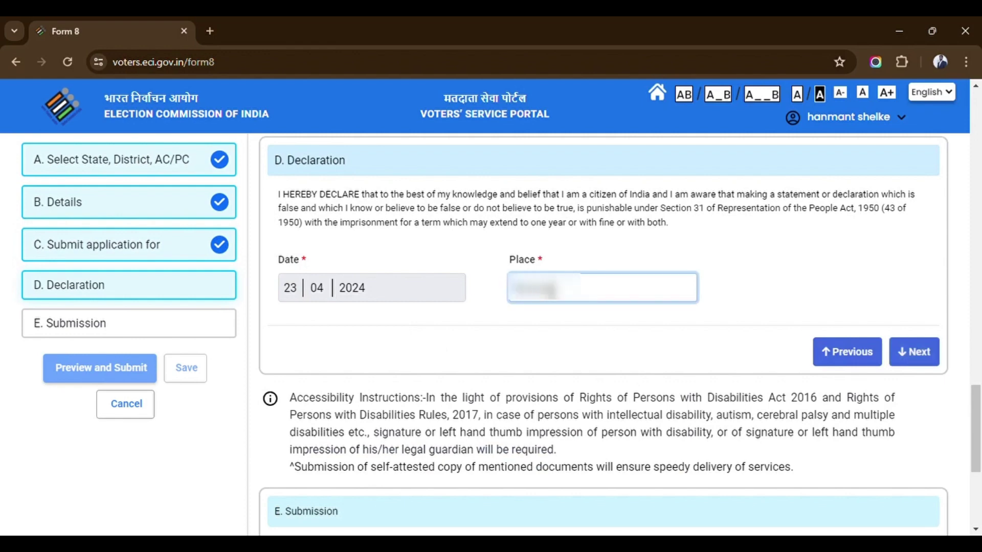
click(596, 341)
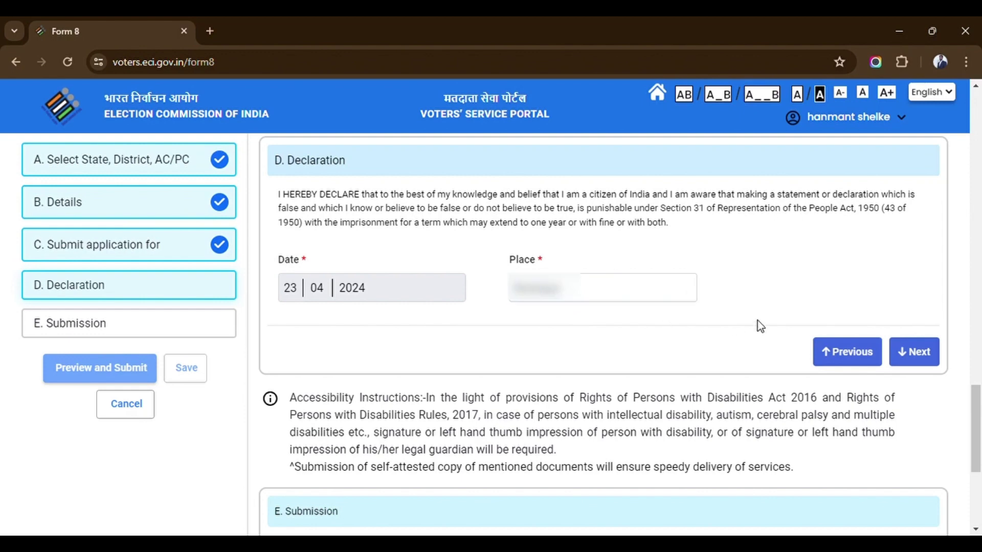
click(928, 351)
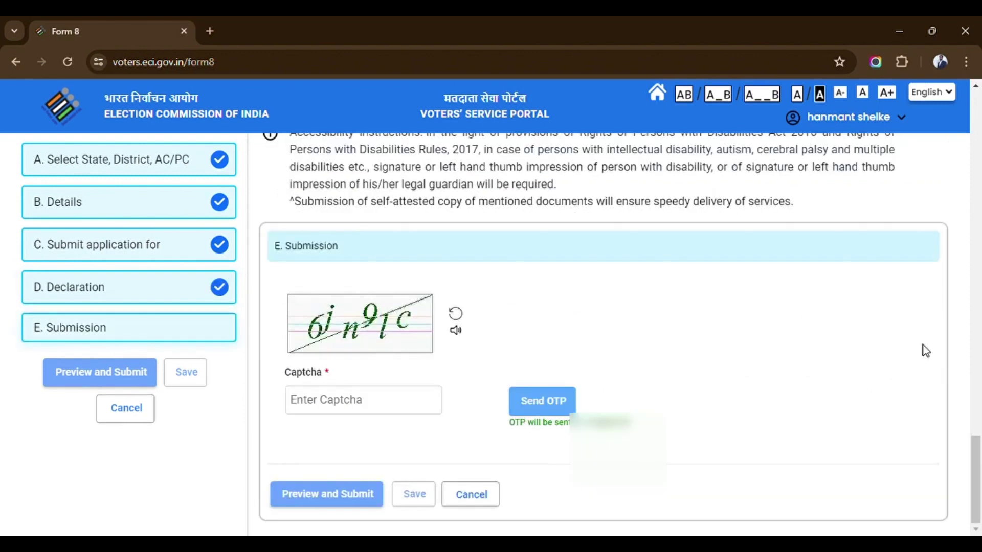
- Solve the captcha, retrying with a refreshed one, request the OTP and enter the received OTP
click(363, 403)
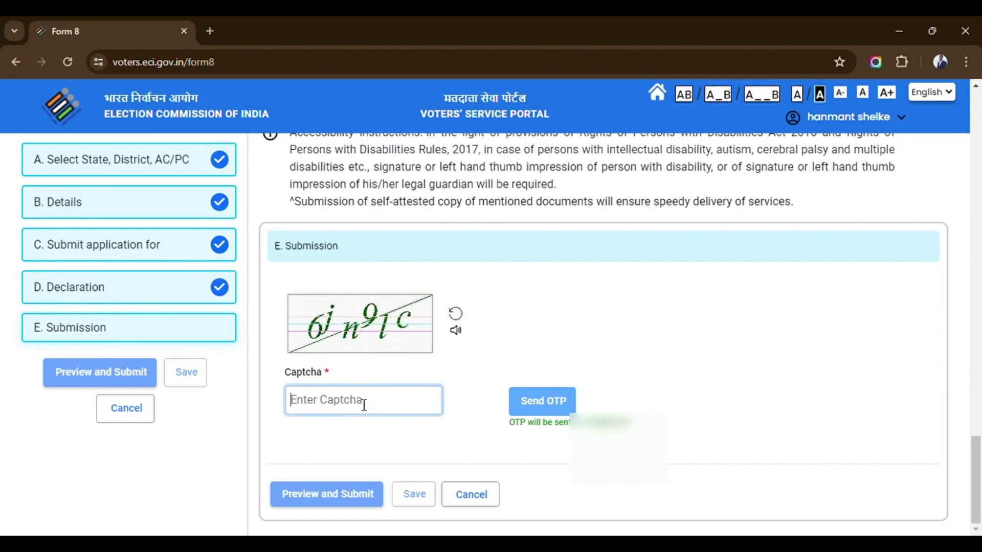
text(6j)
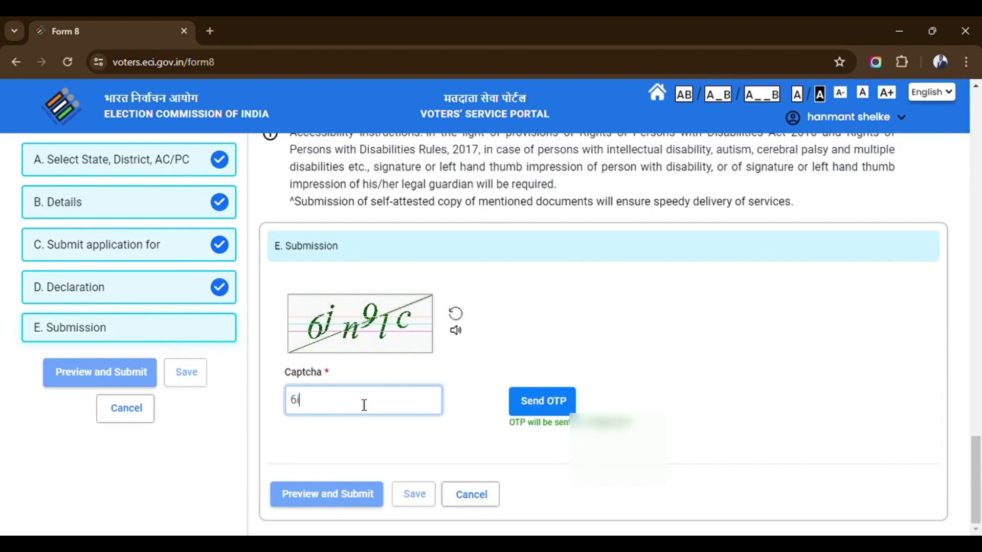
text(n9lc)
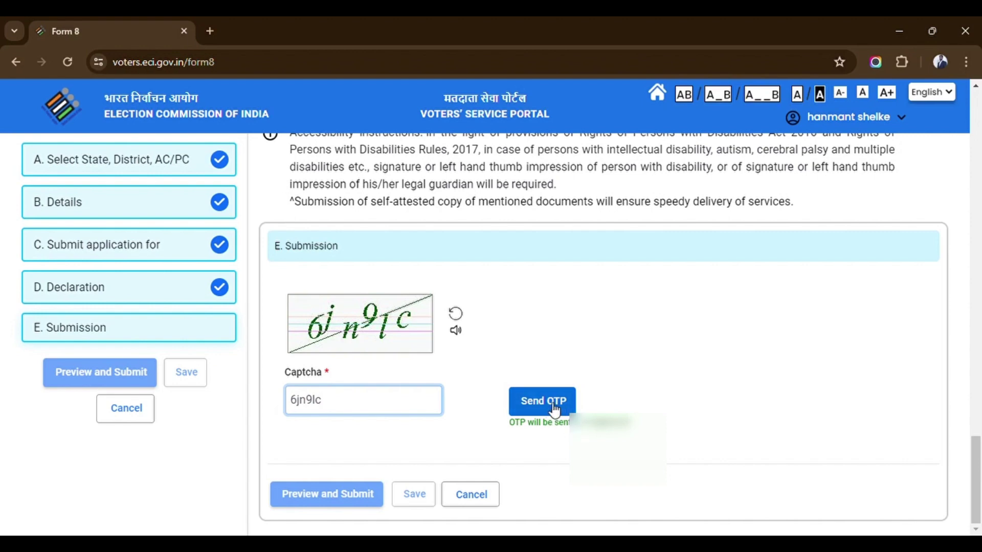
click(552, 409)
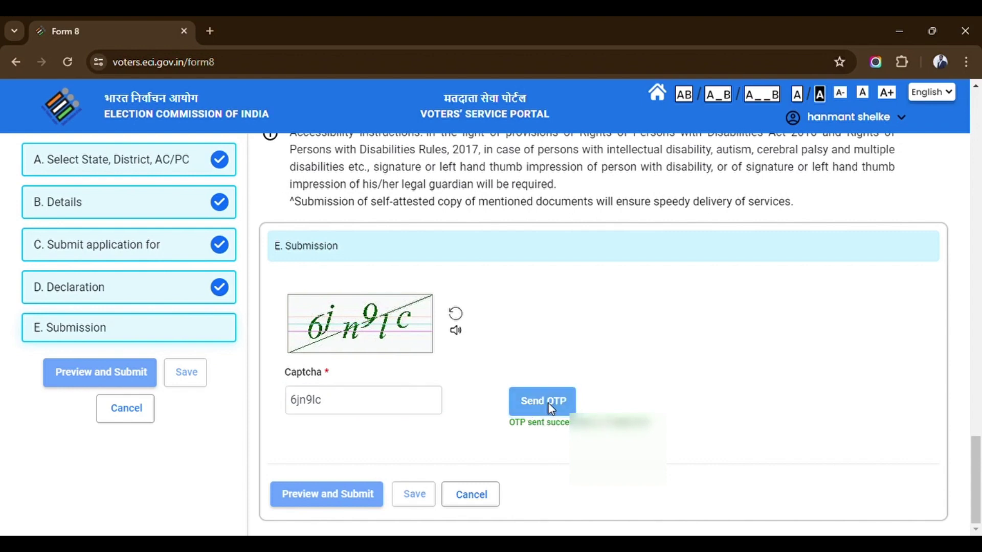
click(365, 407)
click(365, 406)
text(v)
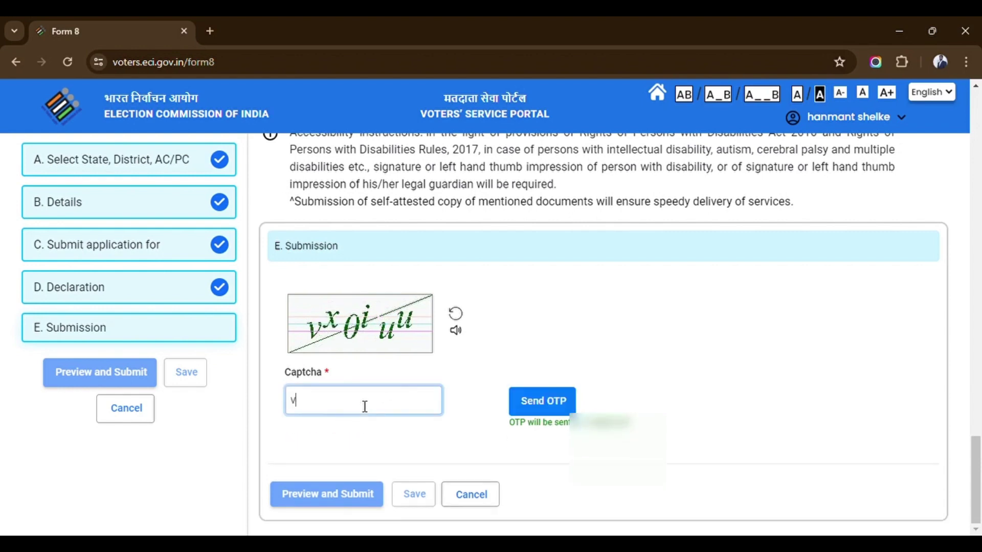
text(x0iuu)
click(555, 399)
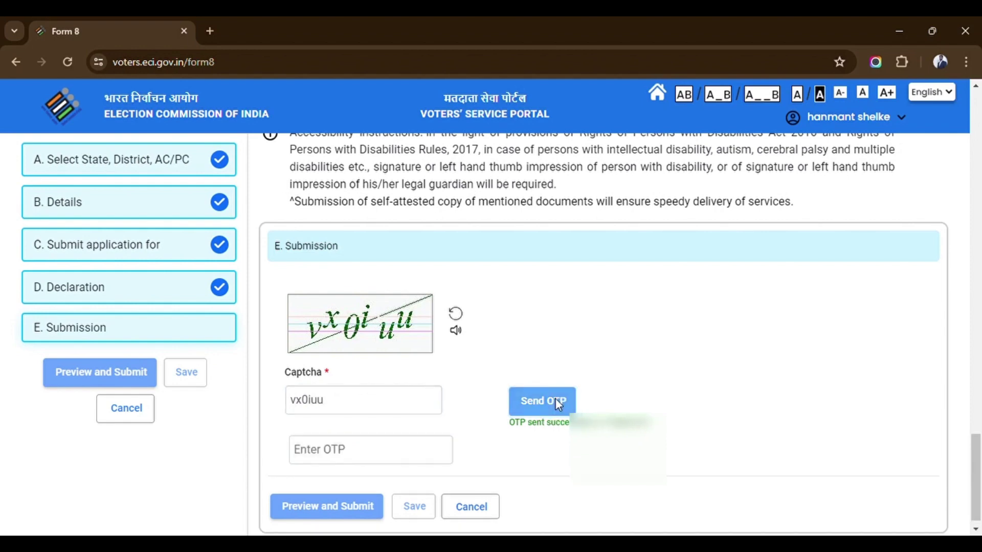
click(379, 459)
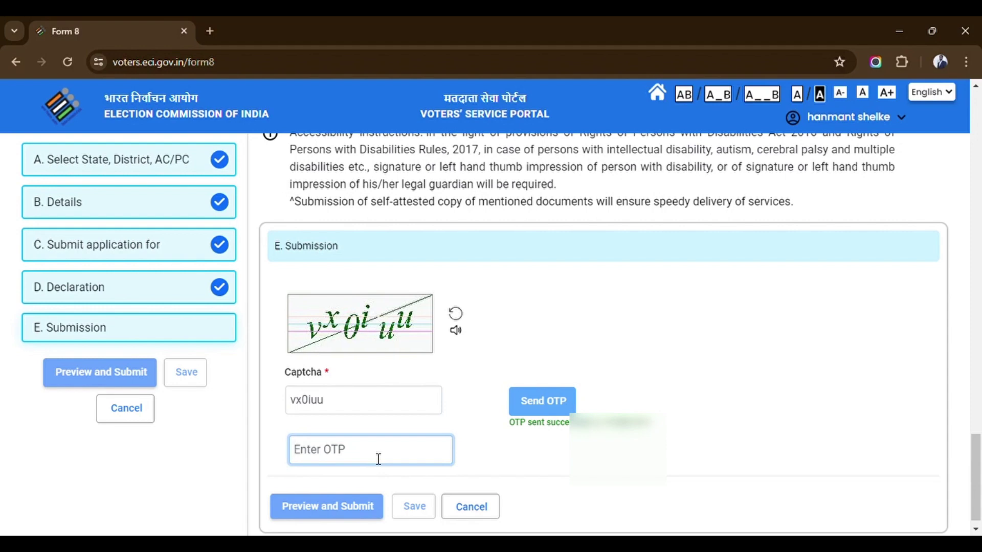
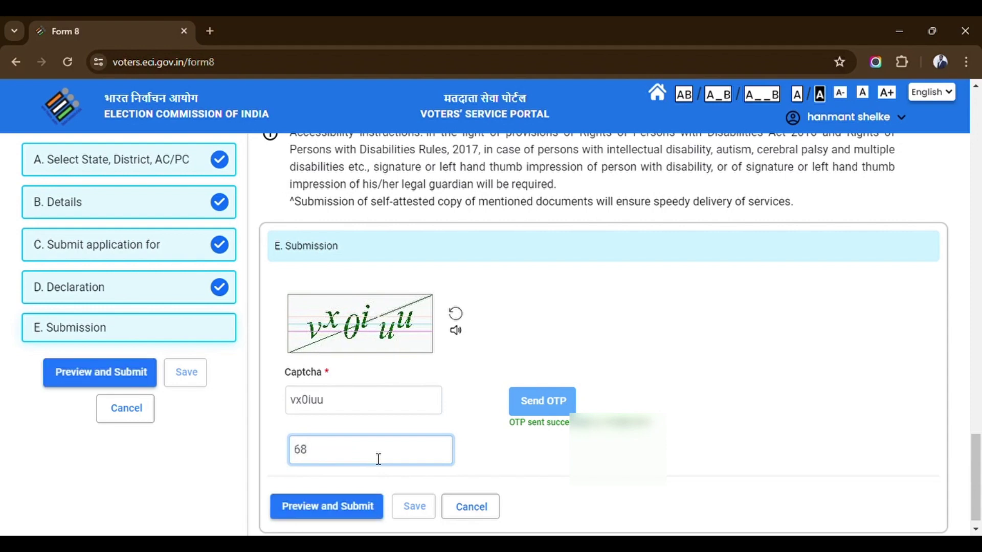
- Preview the filled Form 8, then submit it and confirm with Yes
click(333, 508)
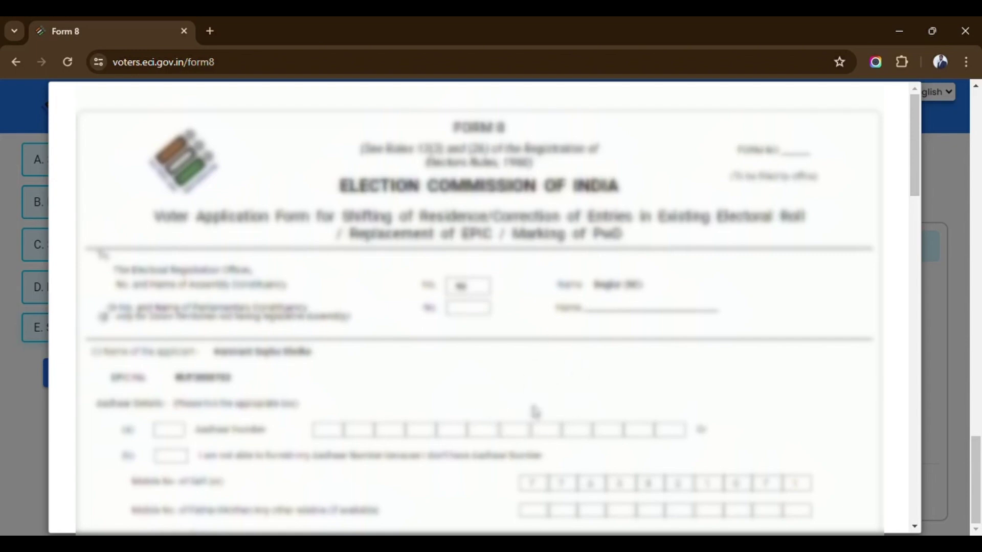
scroll(535, 411, down, 20)
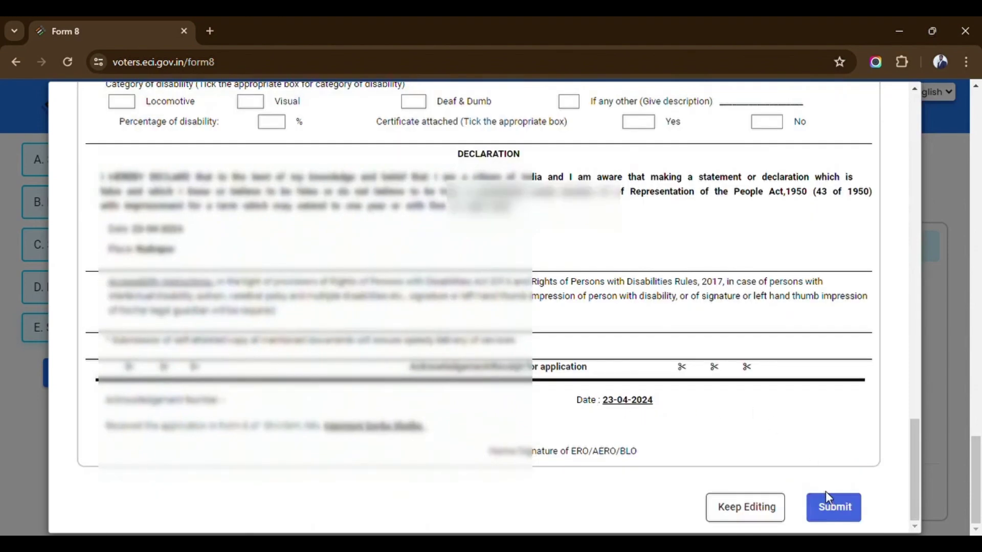
click(837, 515)
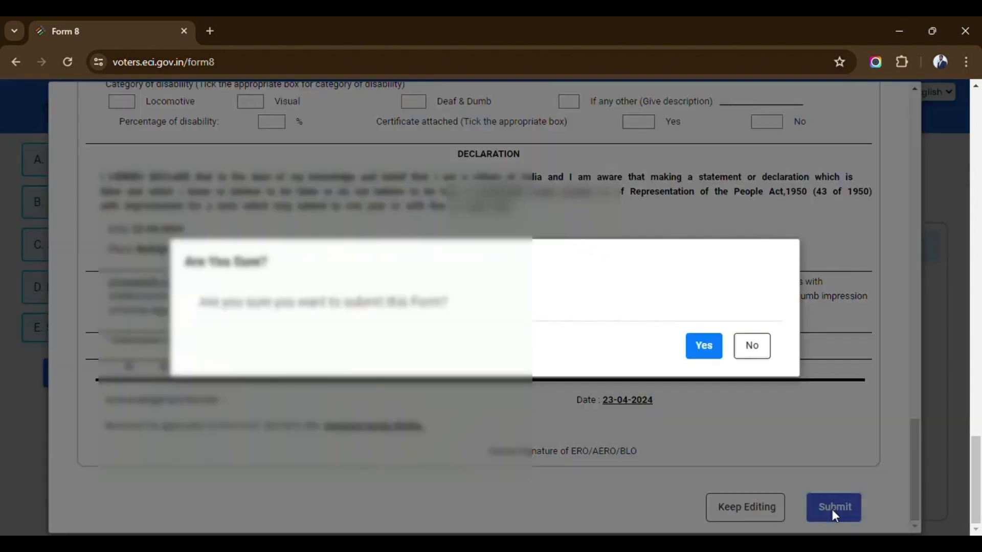
click(698, 347)
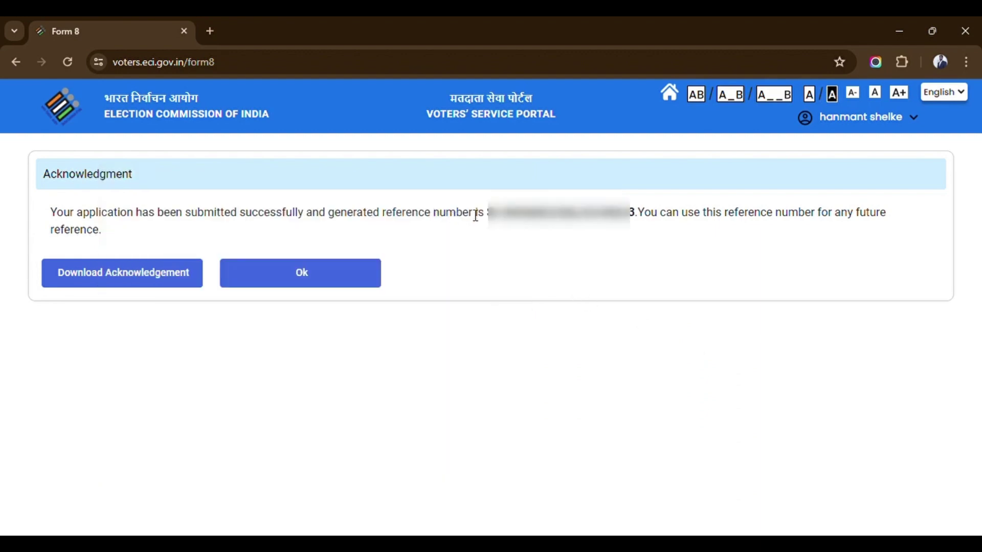
- Select the generated reference number and close the acknowledgment to return home
drag(487, 214, 640, 221)
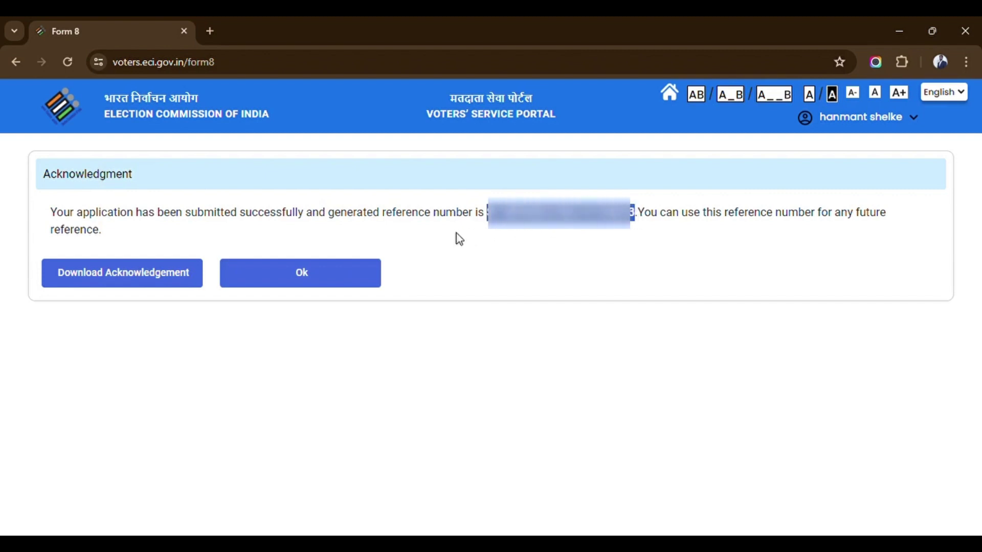
click(315, 277)
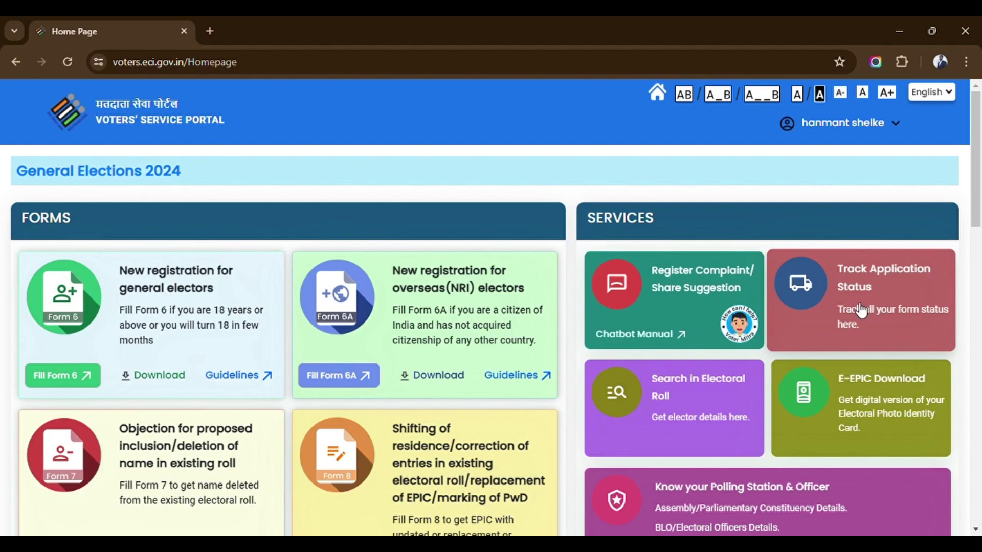
- Track the application by pasting its reference number, choosing the state and submitting
click(860, 308)
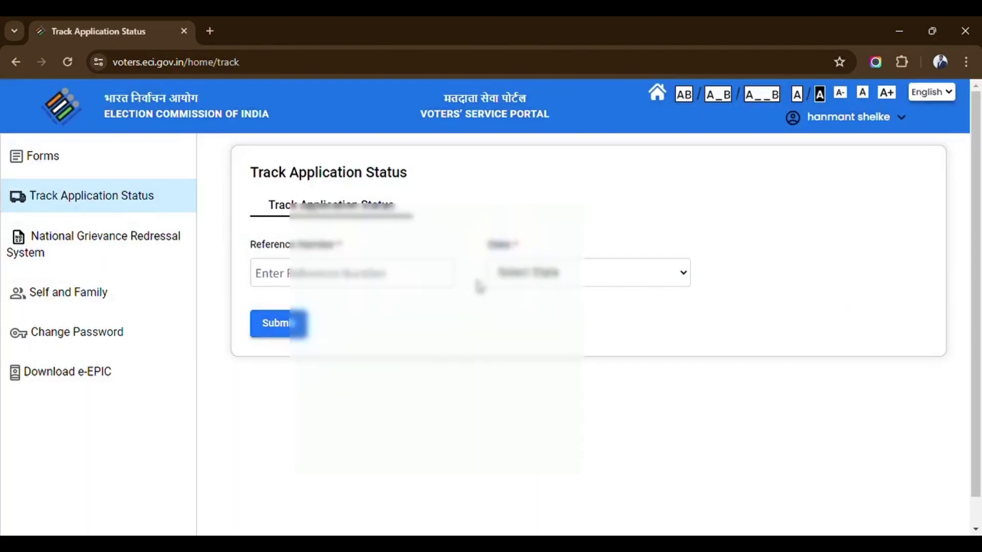
click(399, 274)
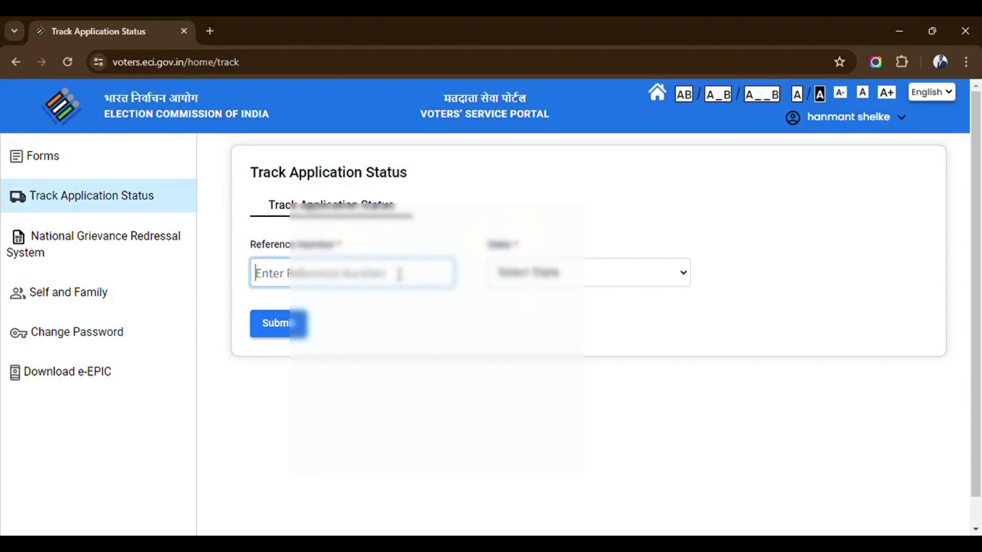
key(ctrl+v)
click(544, 275)
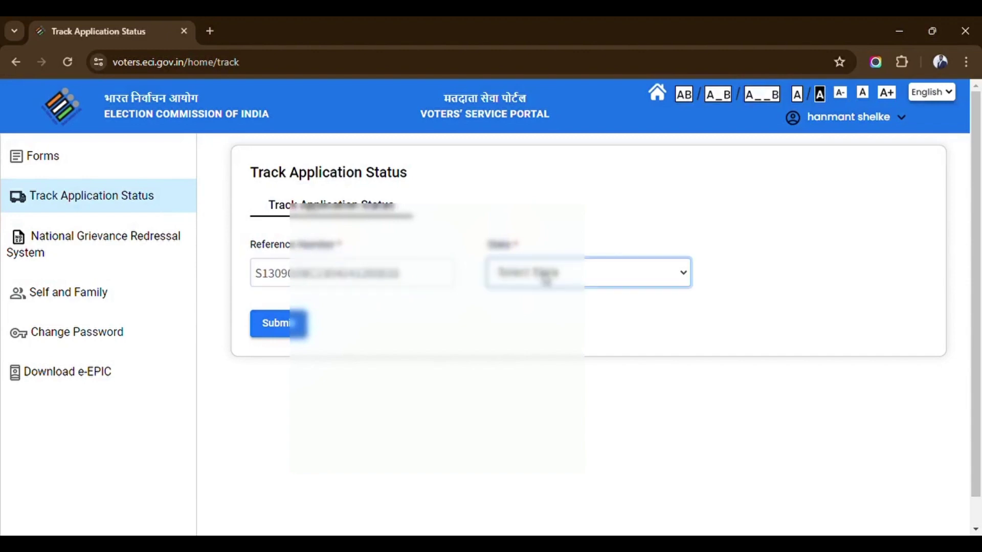
click(545, 276)
click(286, 330)
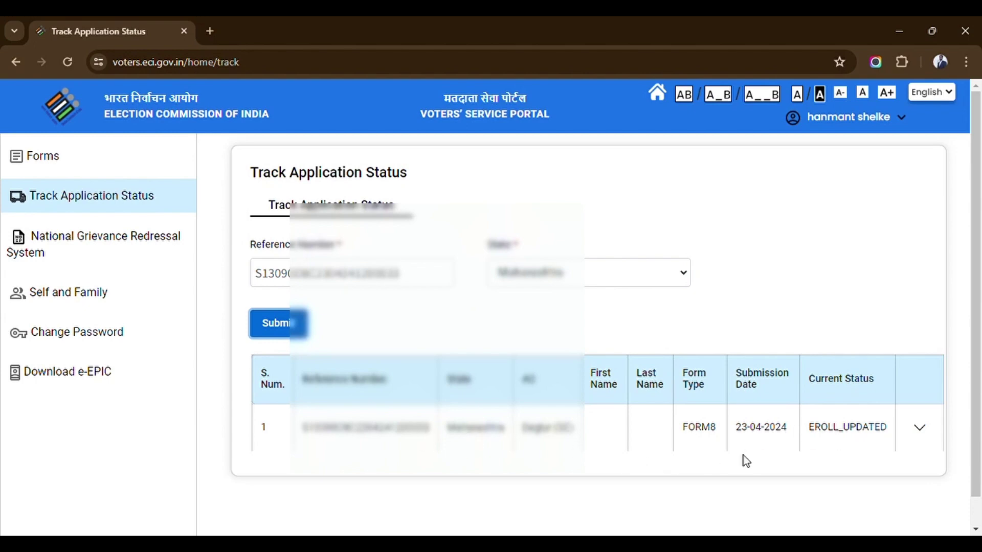
- Expand the FORM8 row to view the EROLL_UPDATED status and its 23-04-2024 submitted stage
click(918, 429)
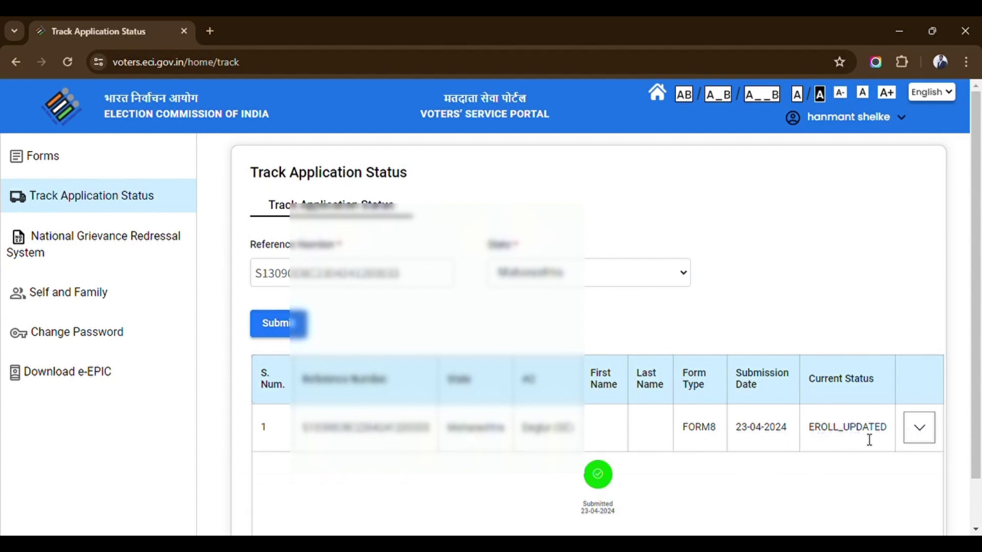
scroll(790, 448, down, 1)
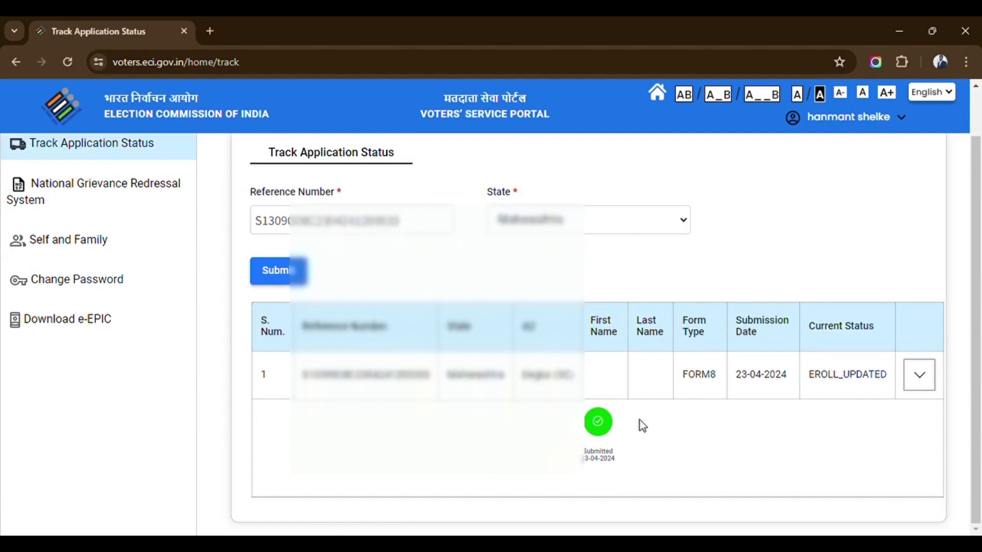
scroll(650, 422, up, 1)
scroll(658, 419, up, 1)
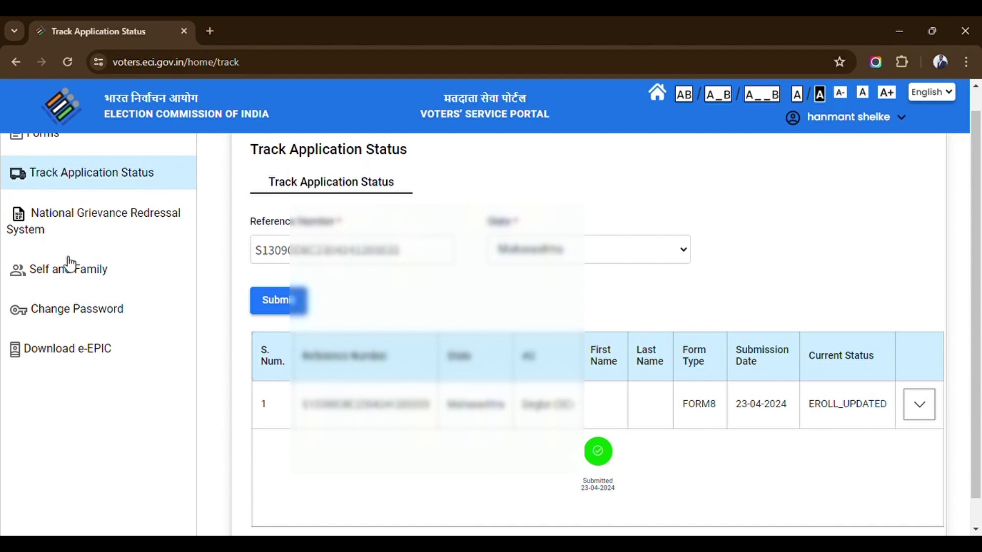
- Open Download e-EPIC, browse the forms dashboard and profile, then return to Download e-EPIC
click(66, 356)
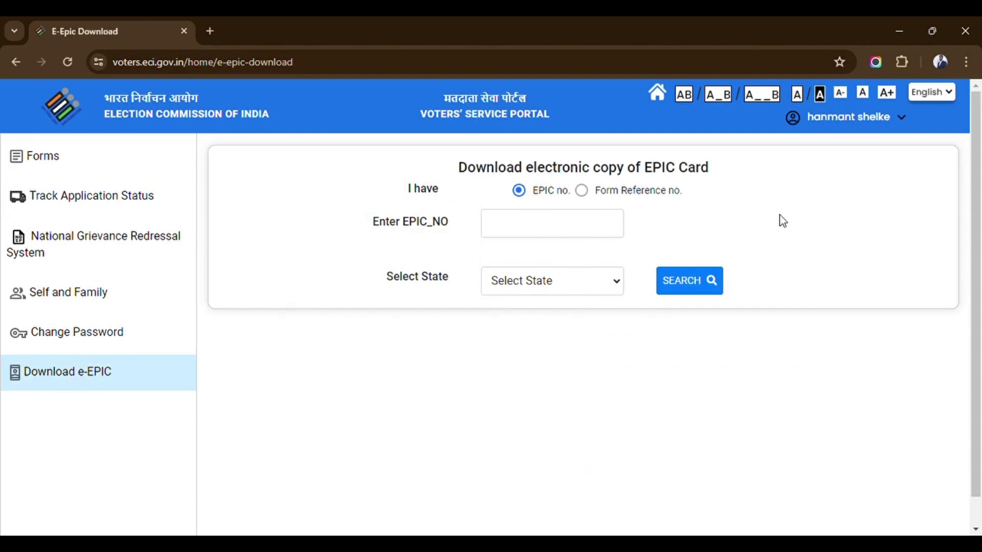
click(826, 122)
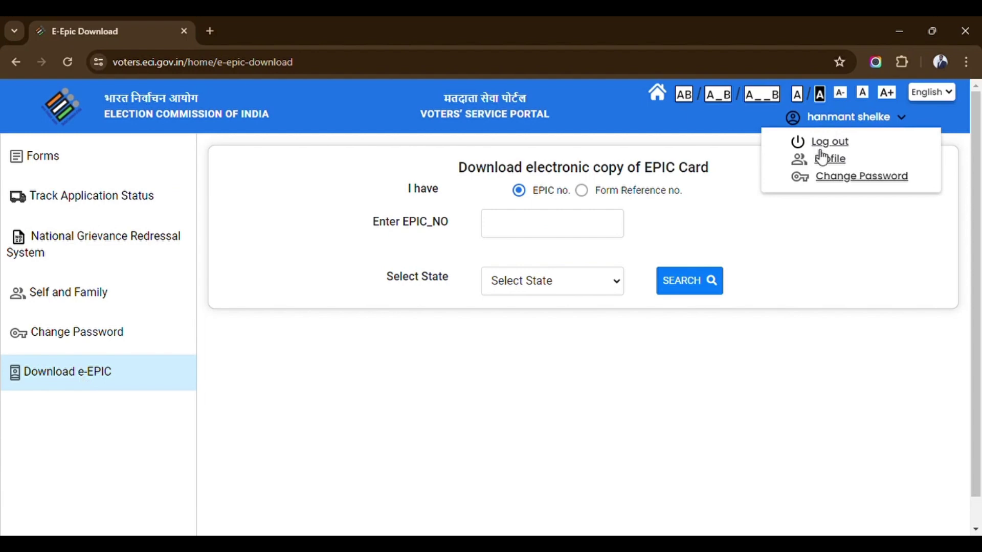
click(39, 172)
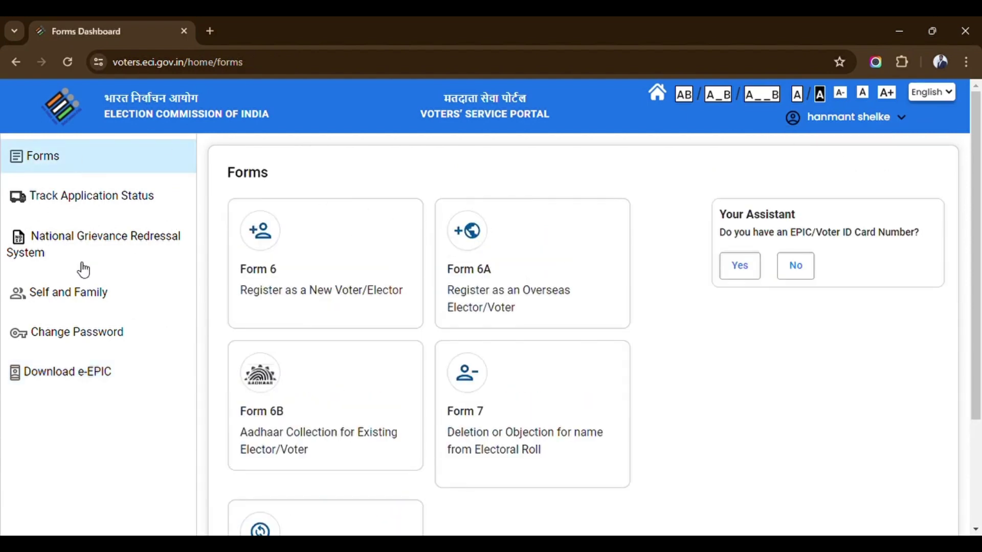
click(826, 118)
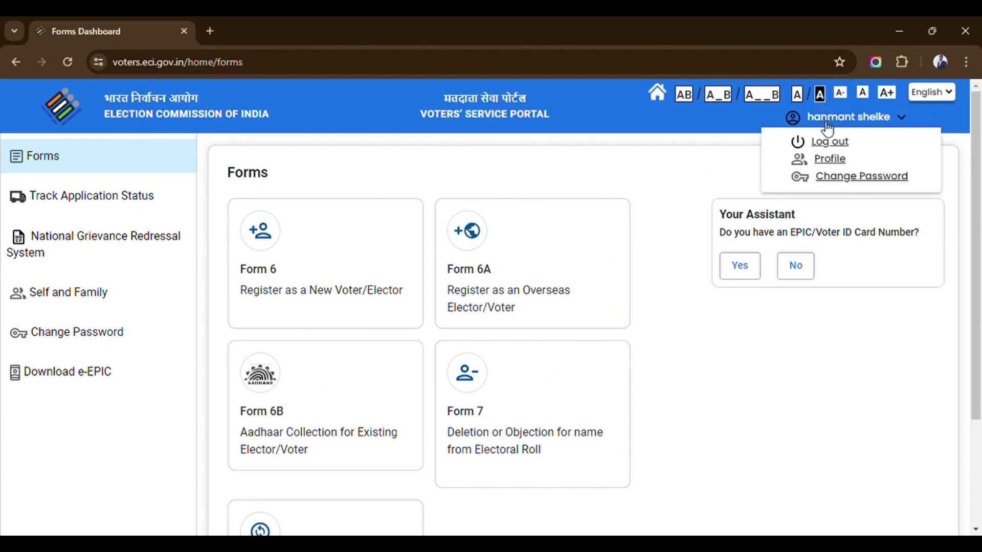
click(842, 164)
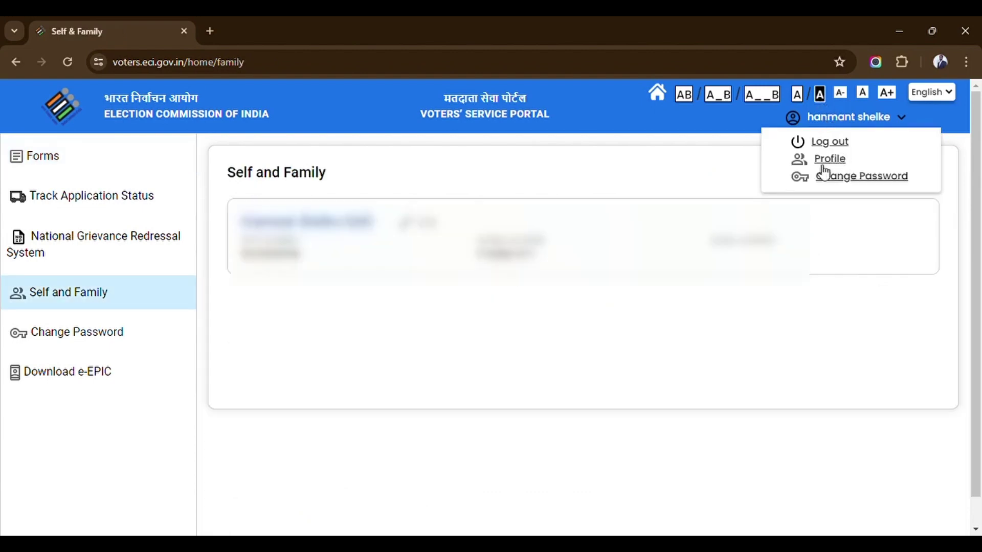
click(76, 375)
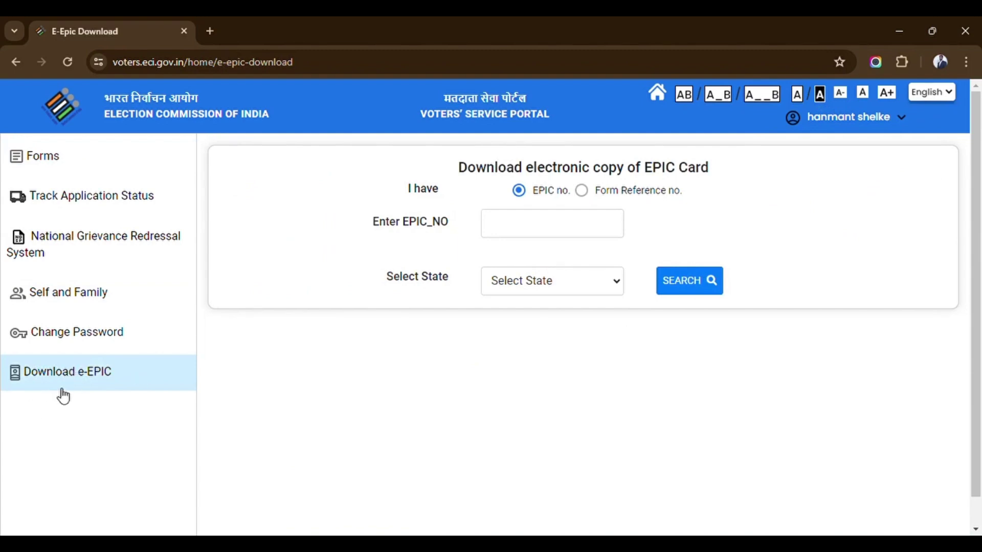
- Search for the voter record by entering the EPIC number with state Maharashtra
click(529, 226)
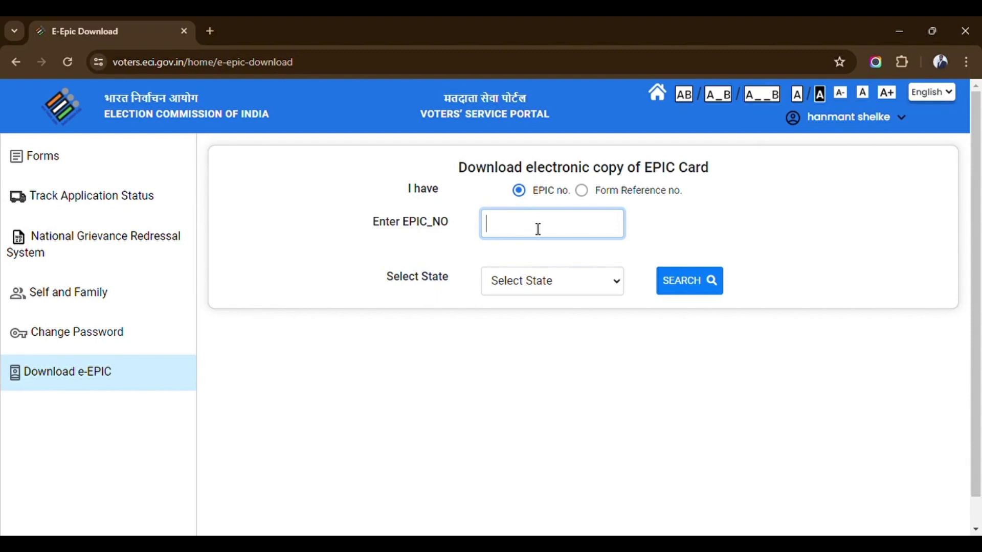
key(ctrl+v)
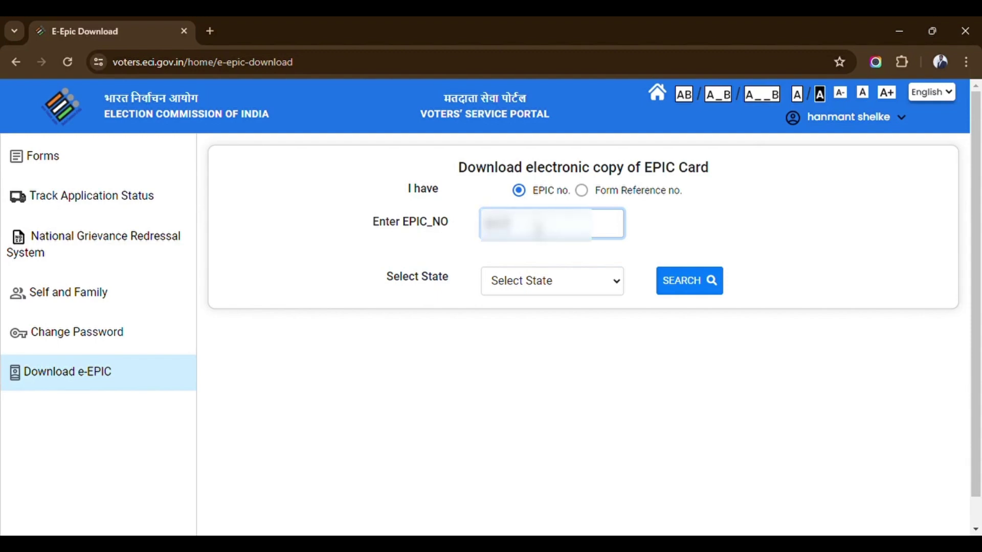
text(12345678)
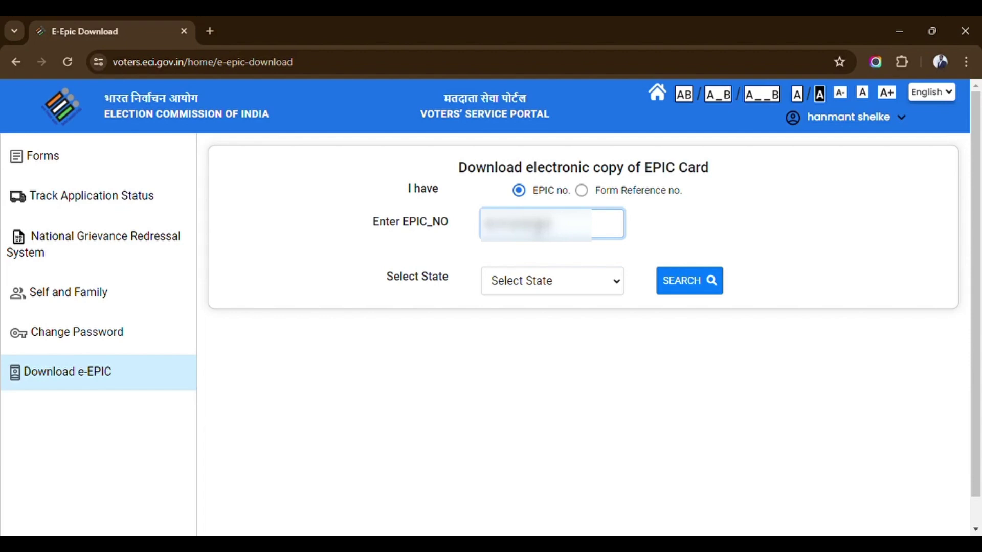
click(544, 283)
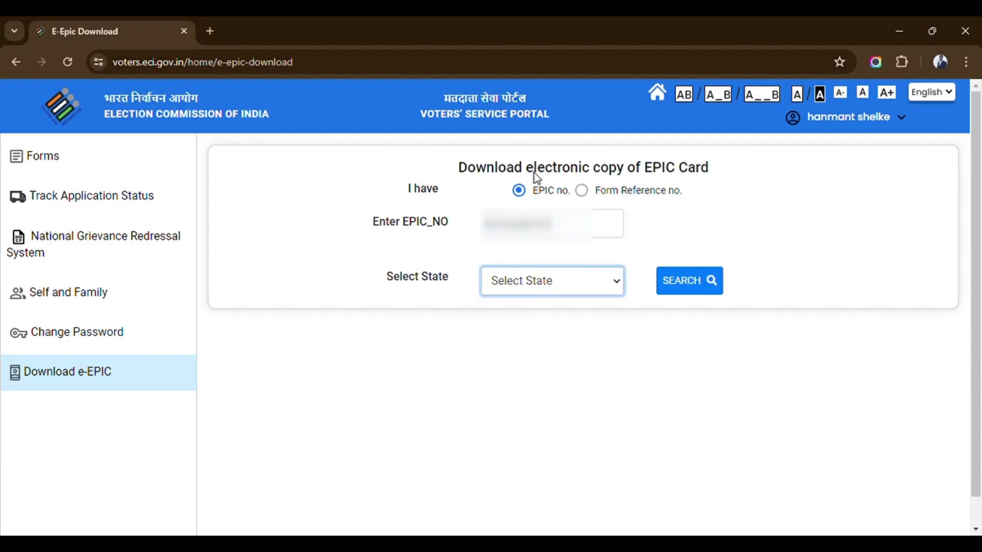
text(mah)
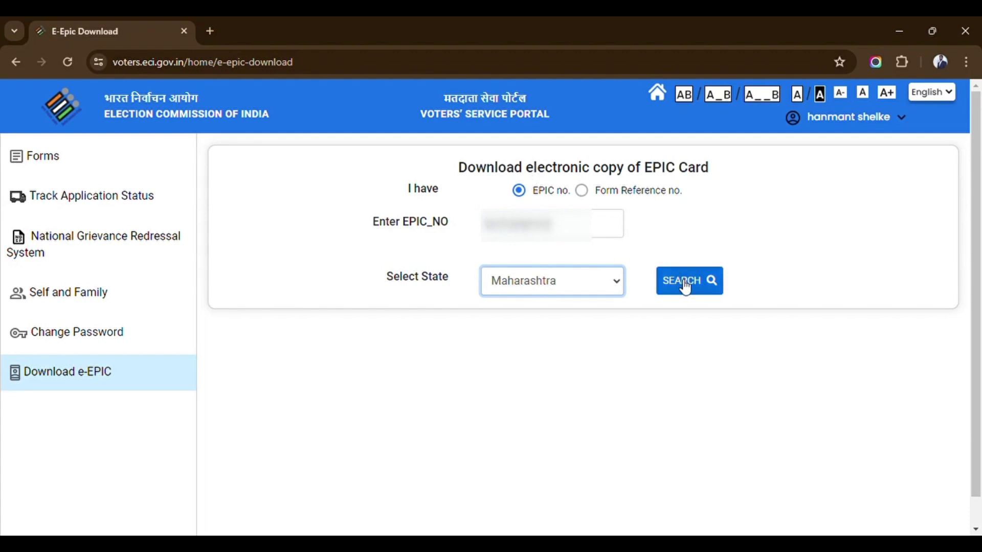
click(684, 283)
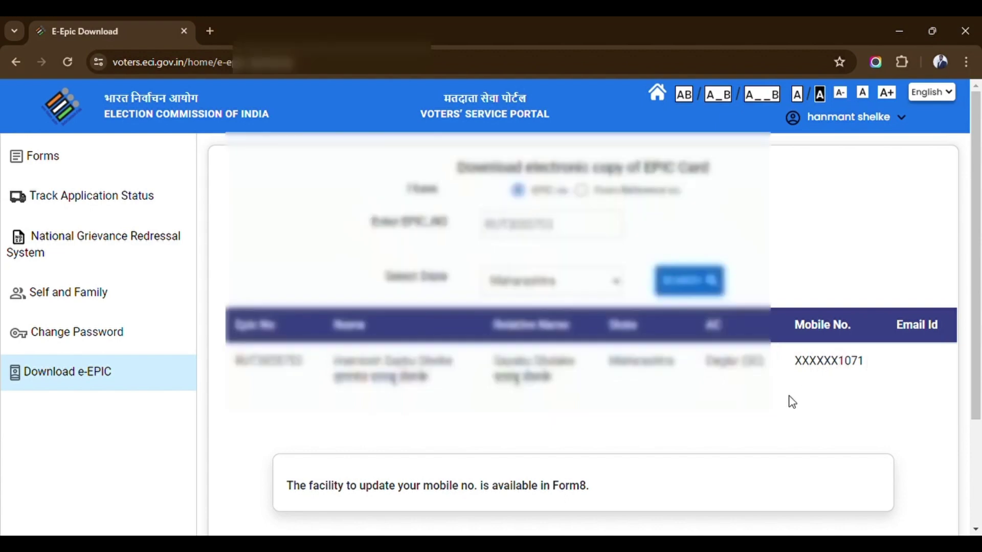
- Verify the registered mobile with the received OTP, then download the e-EPIC for the EPIC number
scroll(792, 402, down, 3)
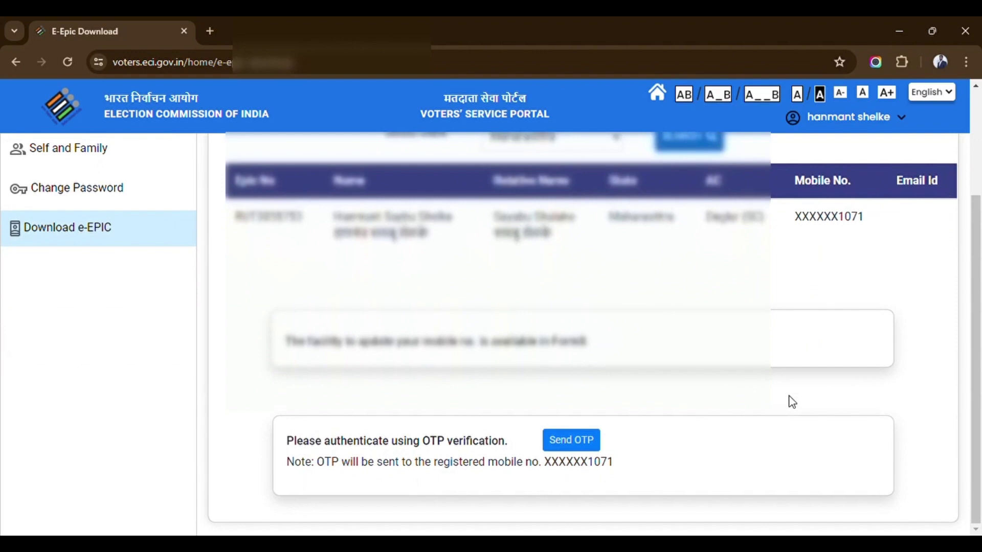
click(580, 445)
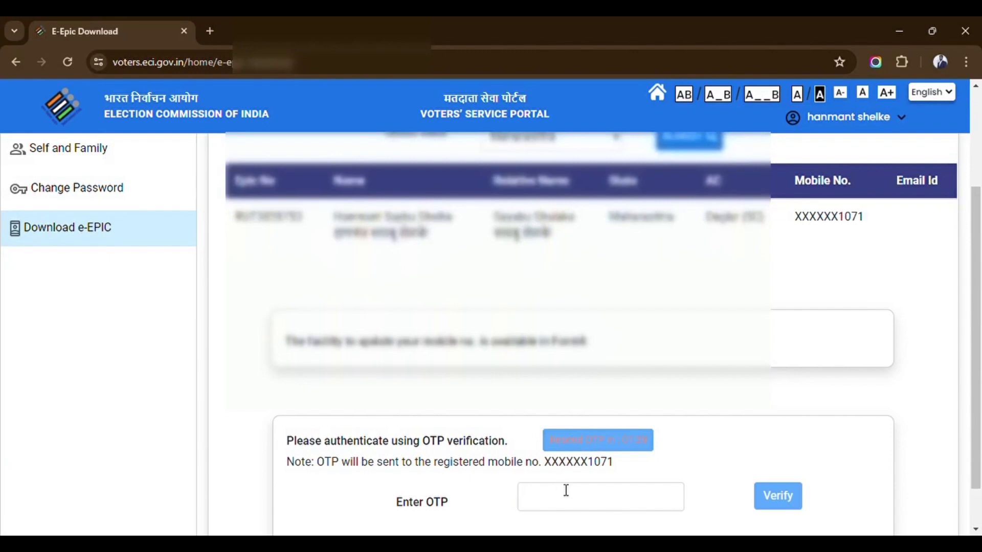
click(548, 505)
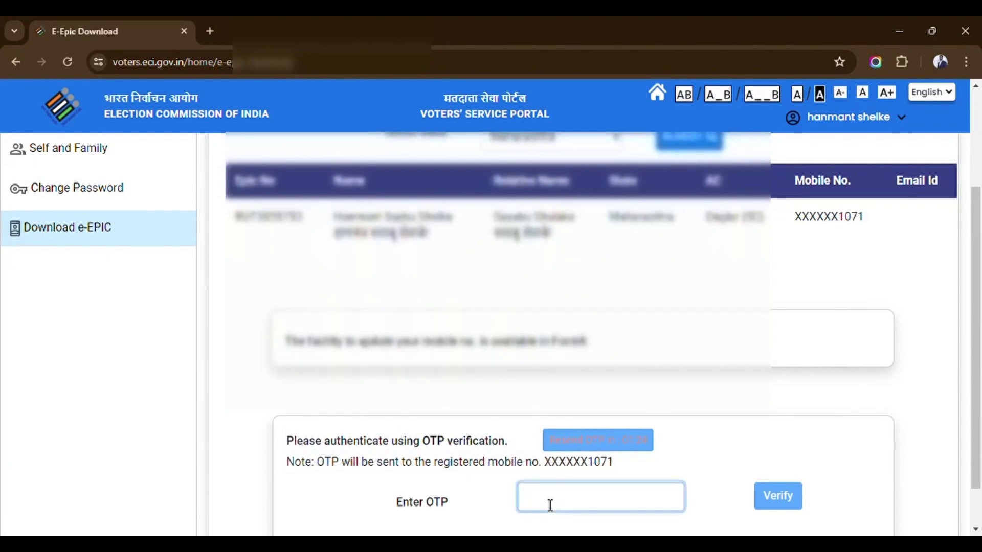
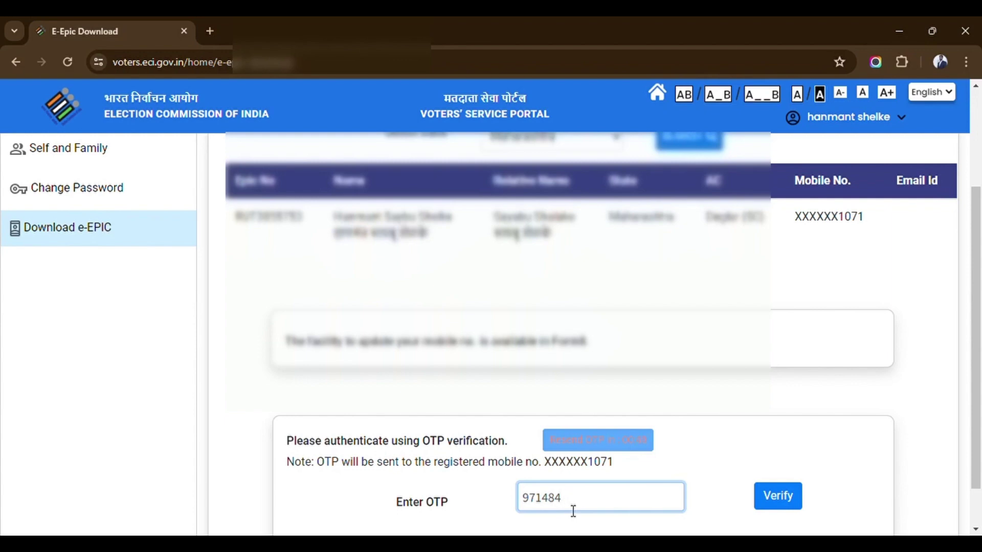
click(769, 501)
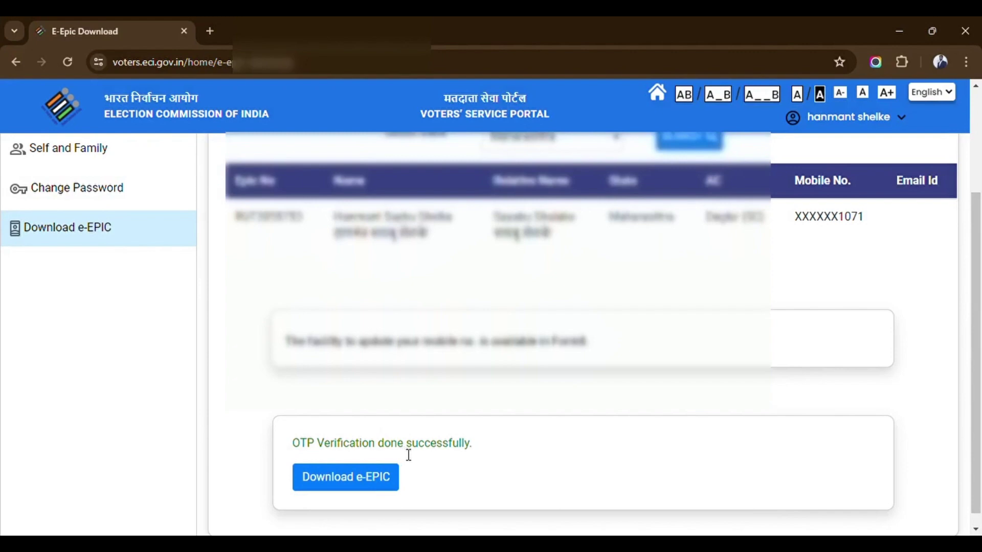
click(340, 483)
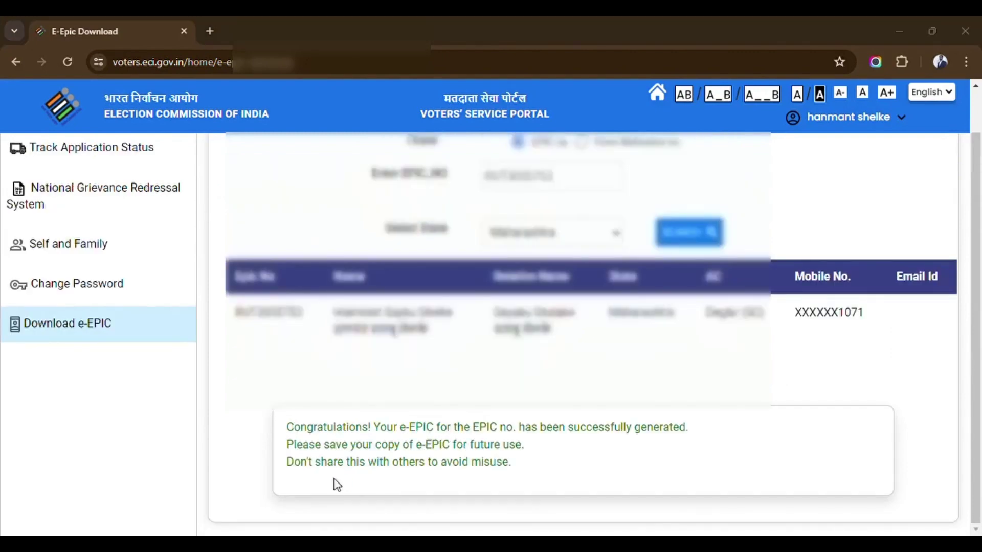